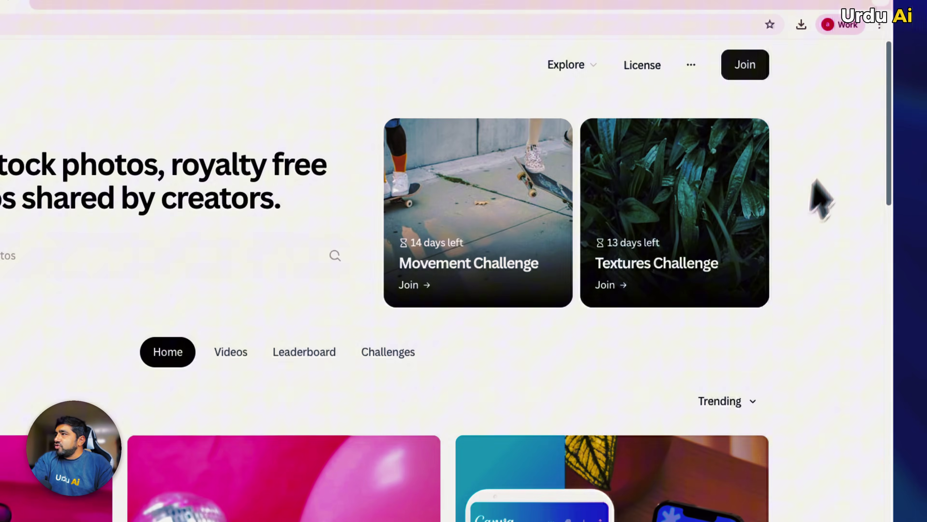
- Browse the trending free stock photos on the Pexels home page for a suitable picture of people
left_click_drag(891, 90, 878, 329)
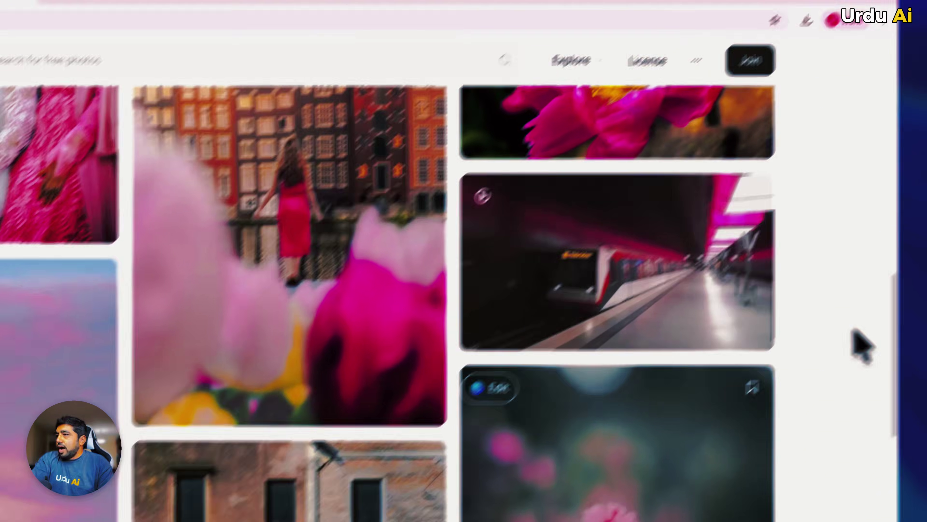
scroll(420, 279, "down", 5)
scroll(412, 281, "down", 4)
scroll(412, 281, "down", 10)
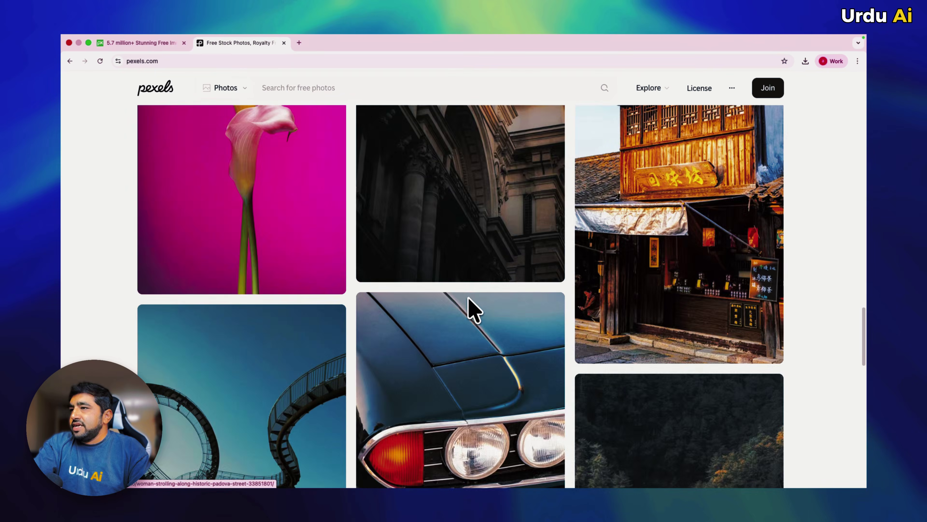
scroll(471, 311, "down", 15)
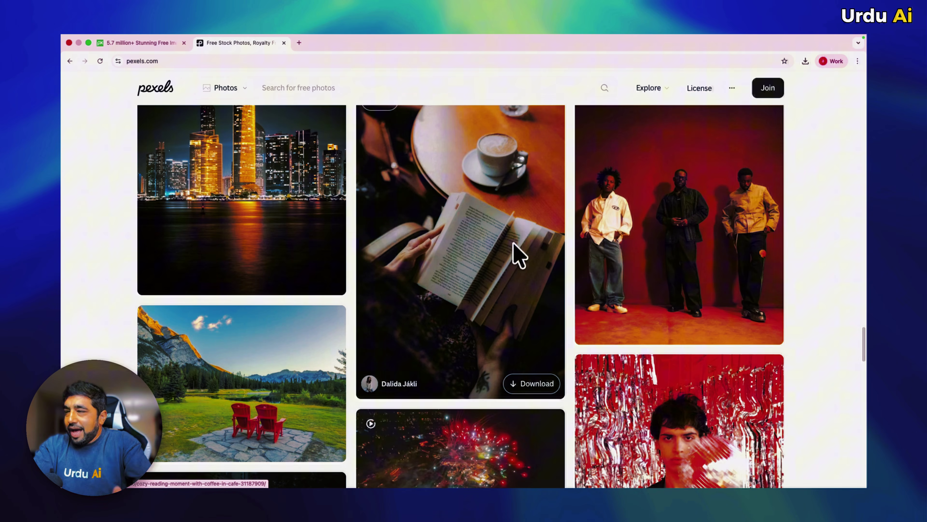
scroll(544, 314, "down", 2)
scroll(544, 314, "down", 10)
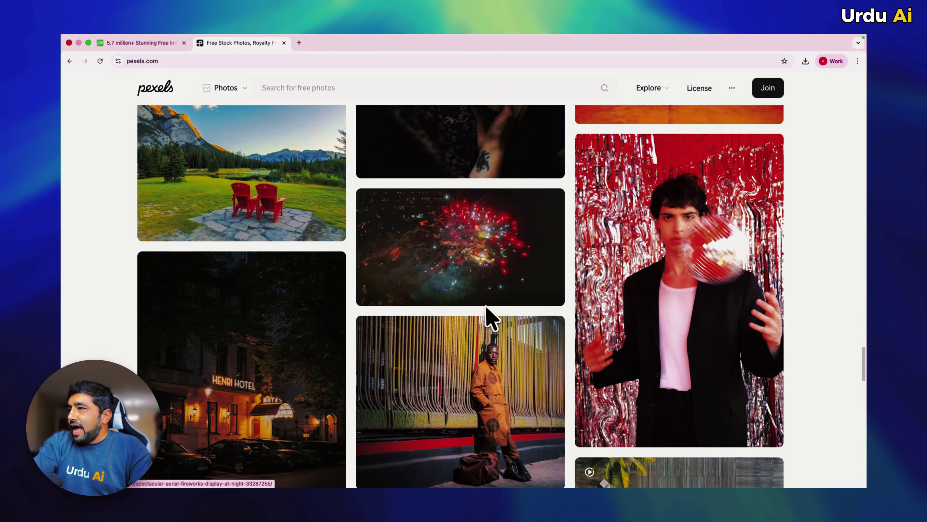
scroll(573, 343, "down", 4)
scroll(574, 343, "down", 15)
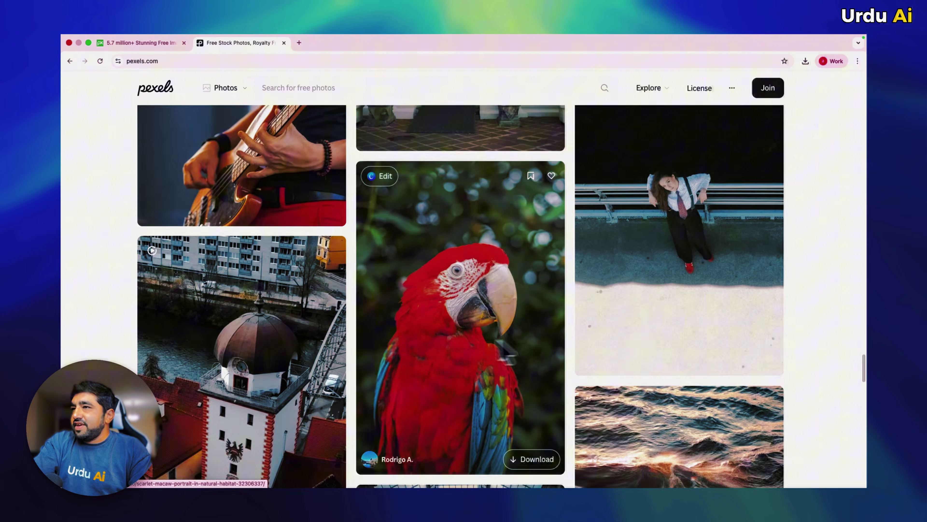
scroll(368, 336, "down", 20)
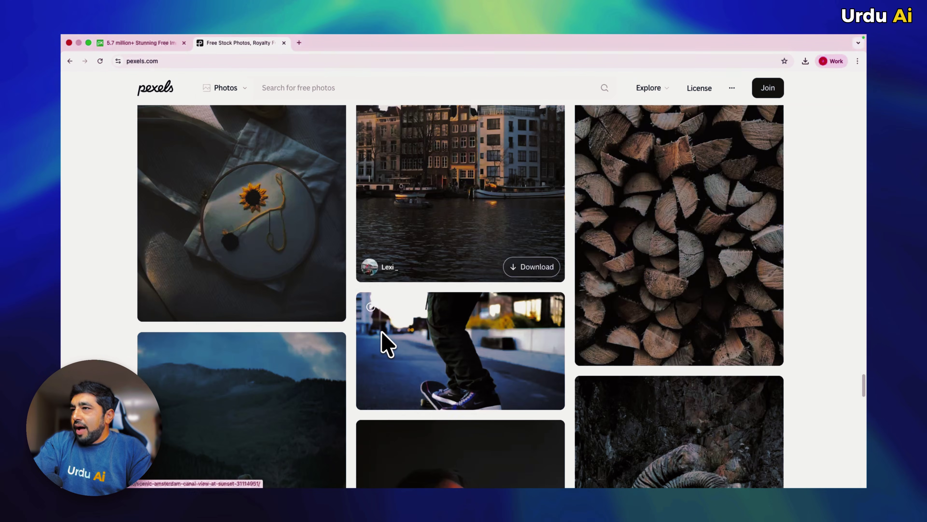
scroll(239, 307, "down", 5)
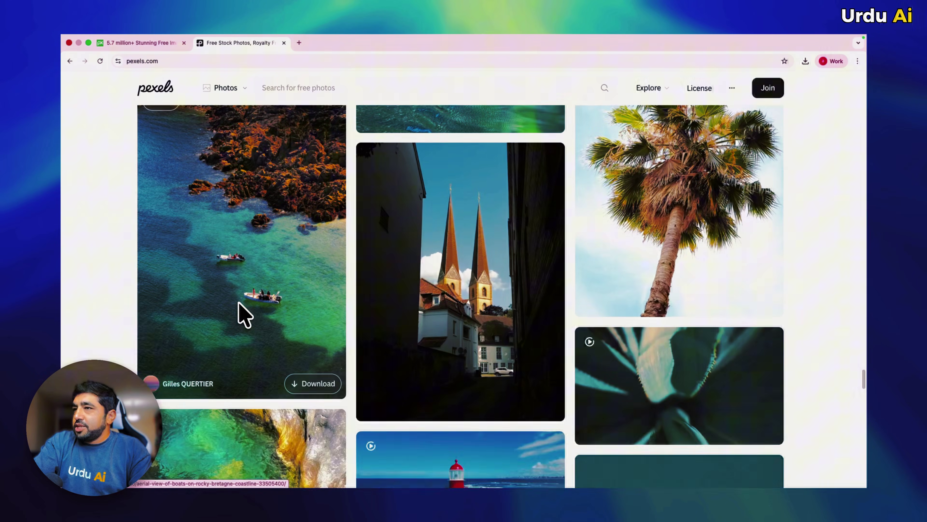
scroll(240, 310, "up", 10)
scroll(244, 309, "up", 20)
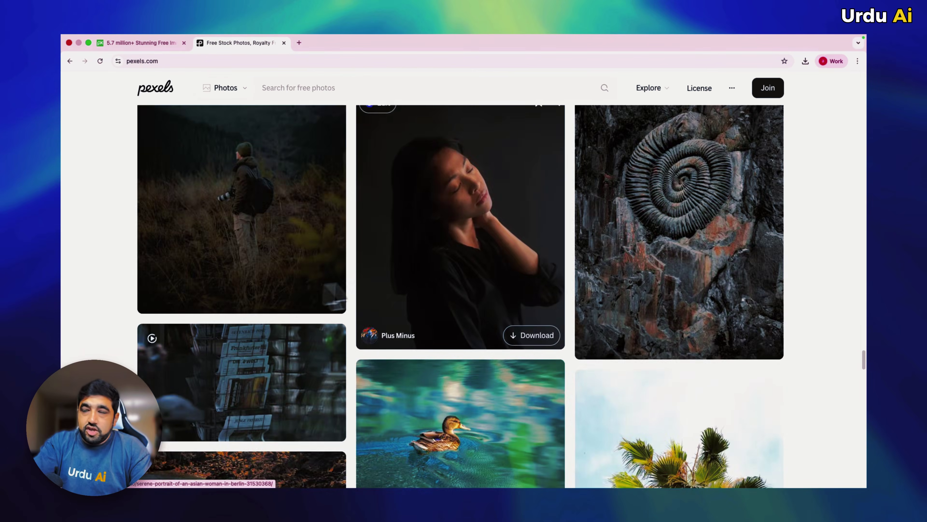
scroll(522, 289, "up", 20)
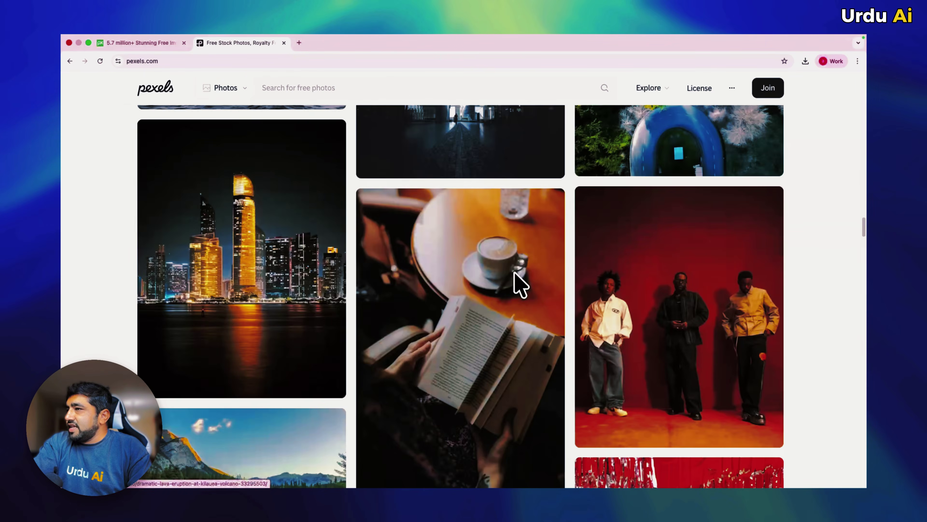
- Open the photo of three men against a red wall and load gemini.google.com in a new tab
mouse_move(749, 323)
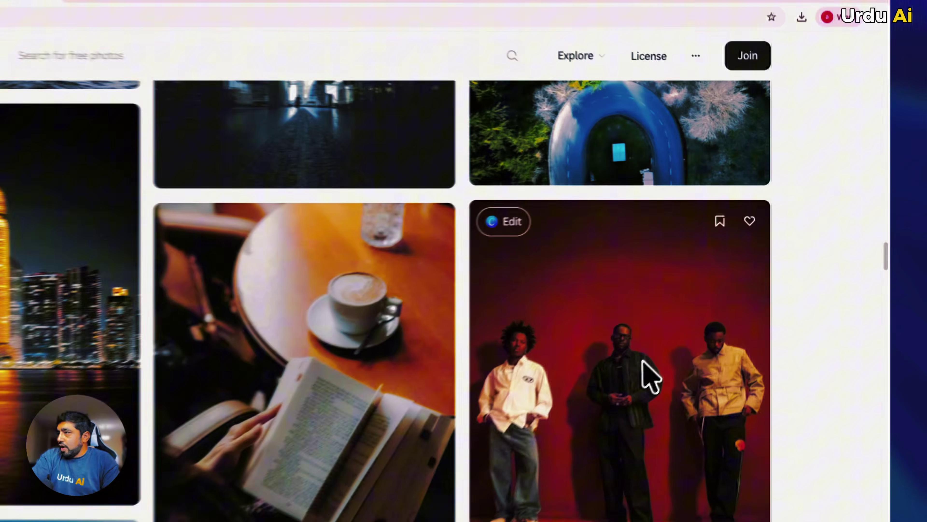
left_click(741, 321)
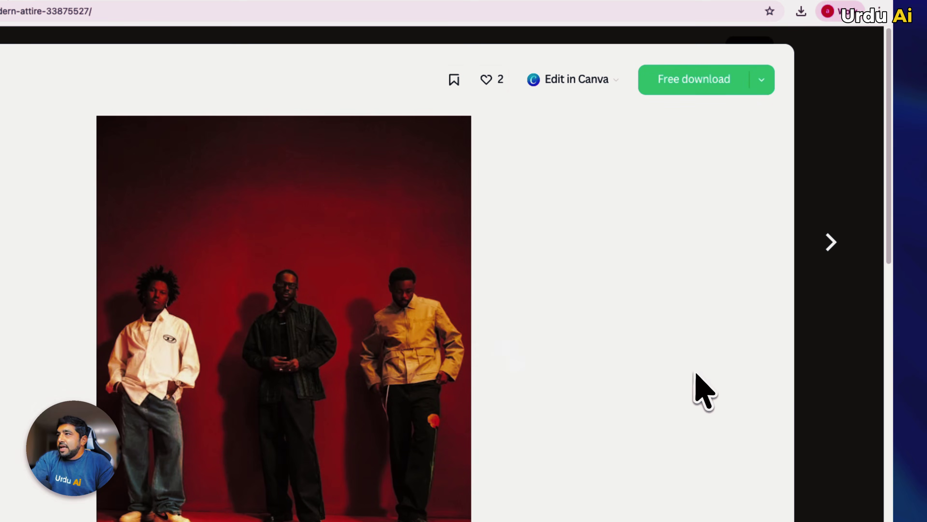
key("super+t")
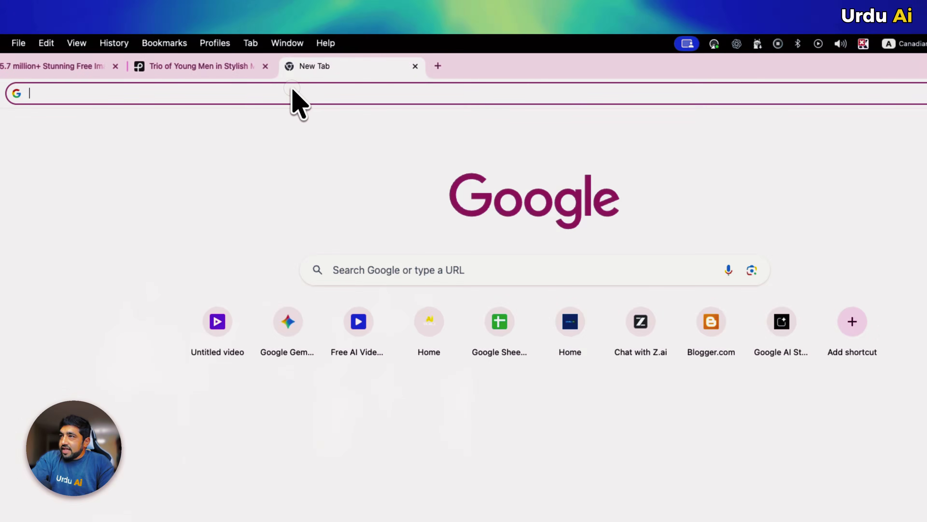
type("gem")
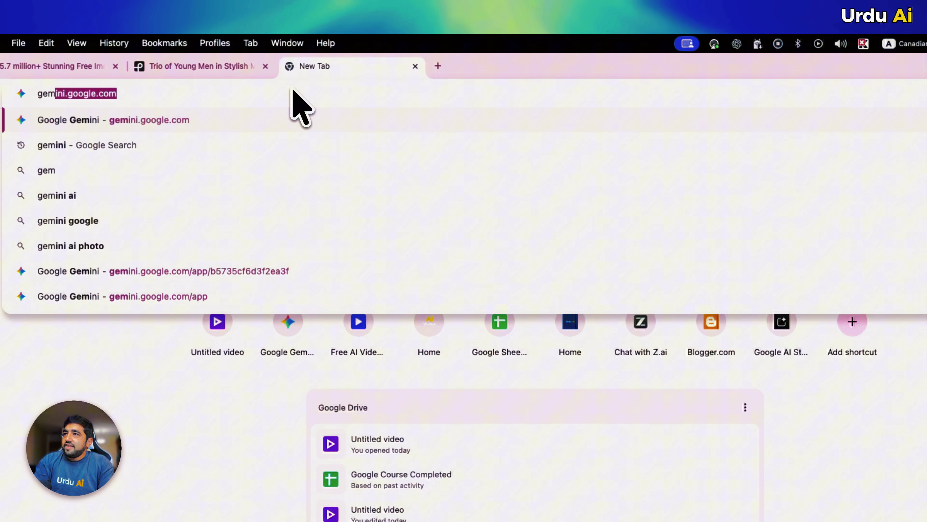
key("Return")
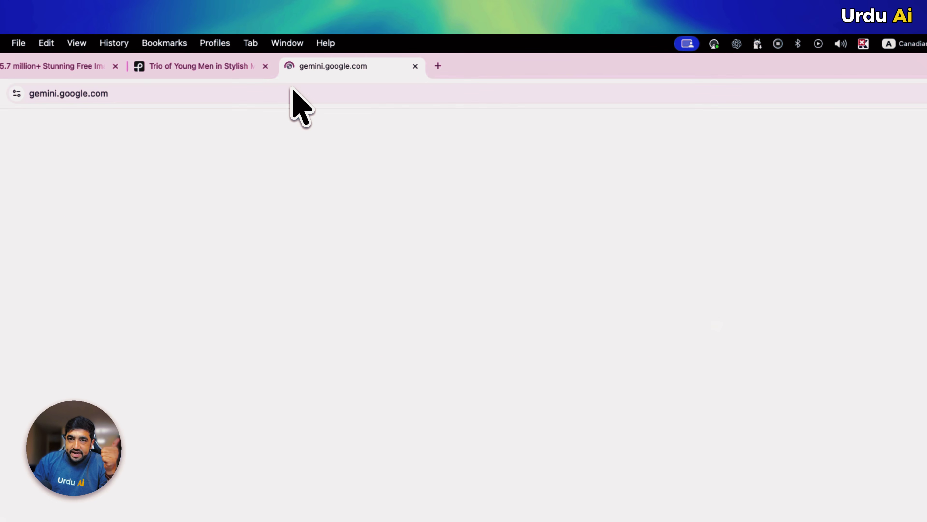
- Attach the Pexels photo of the three men to a new Gemini prompt
left_click(211, 74)
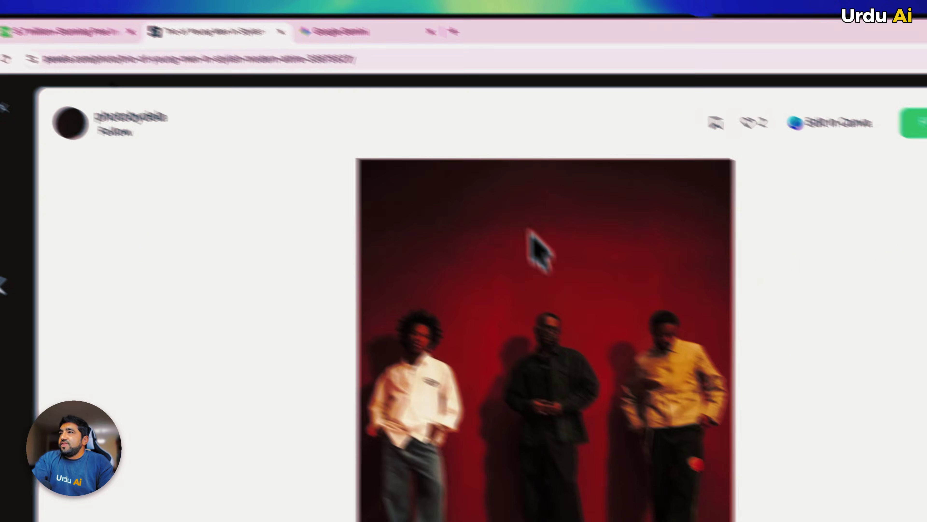
left_click(356, 73)
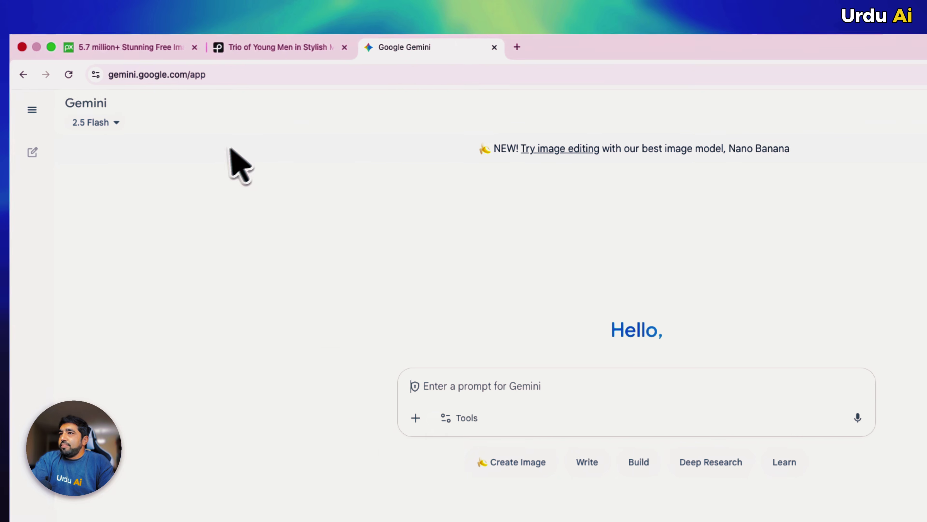
left_click(266, 66)
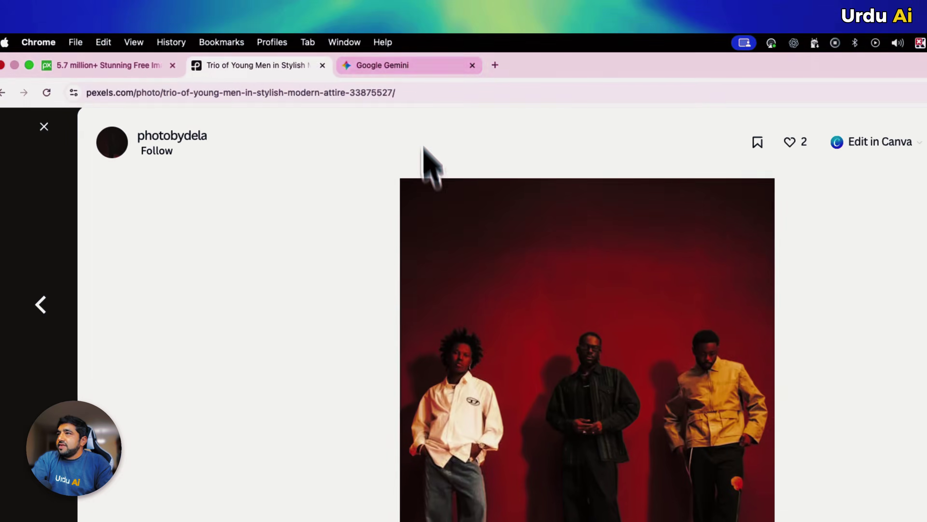
left_click_drag(424, 146, 540, 411)
left_click_drag(540, 332, 535, 331)
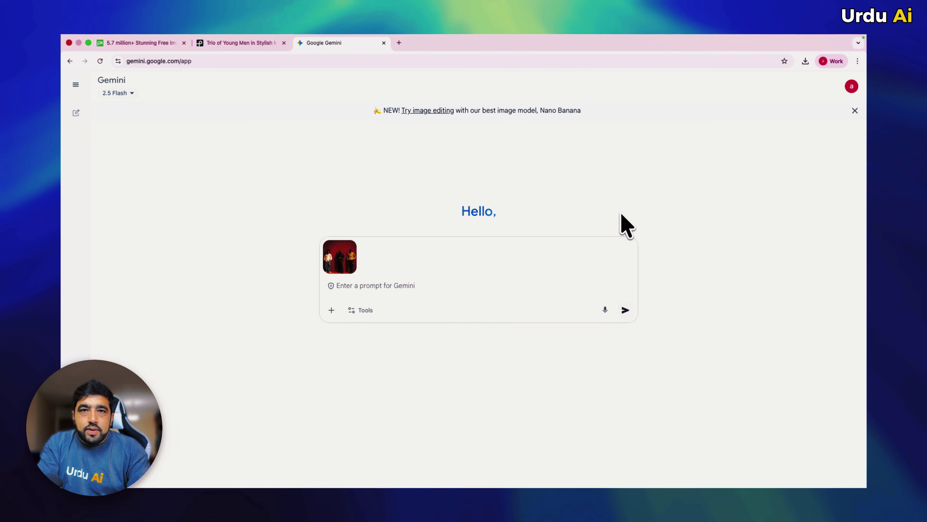
- Submit the prompt "change these people to Pakistani man in Qameez shalwar keep the style same." with the attached photo
type("ge these people")
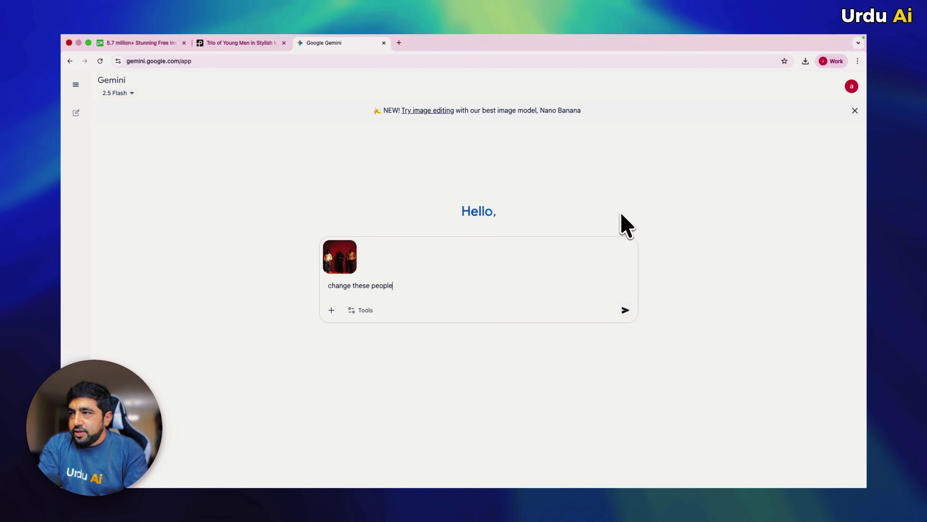
type(" to Pakistani man in ")
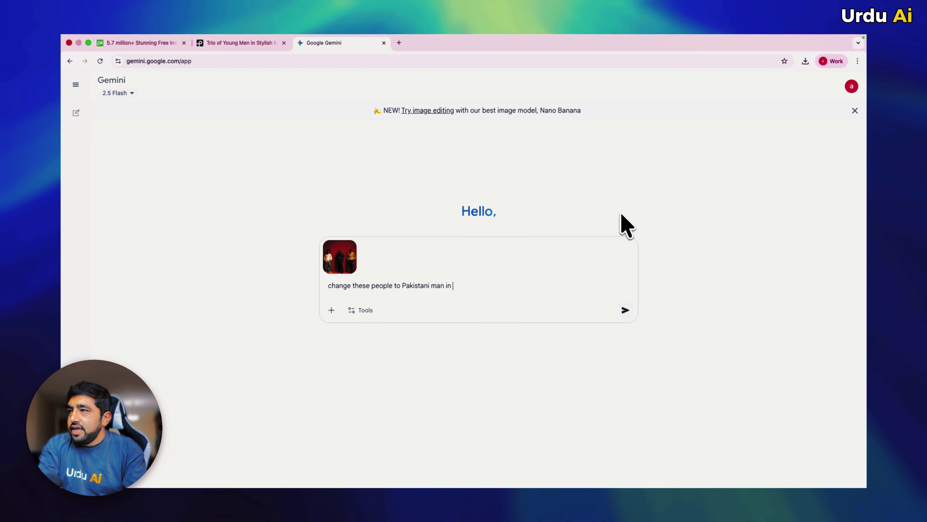
type("Qameez shalwar keep t")
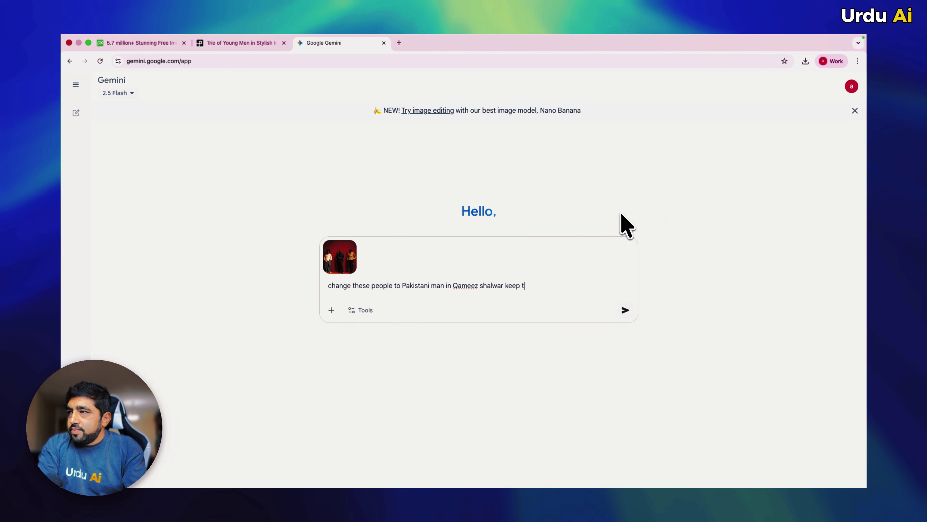
type("he style s")
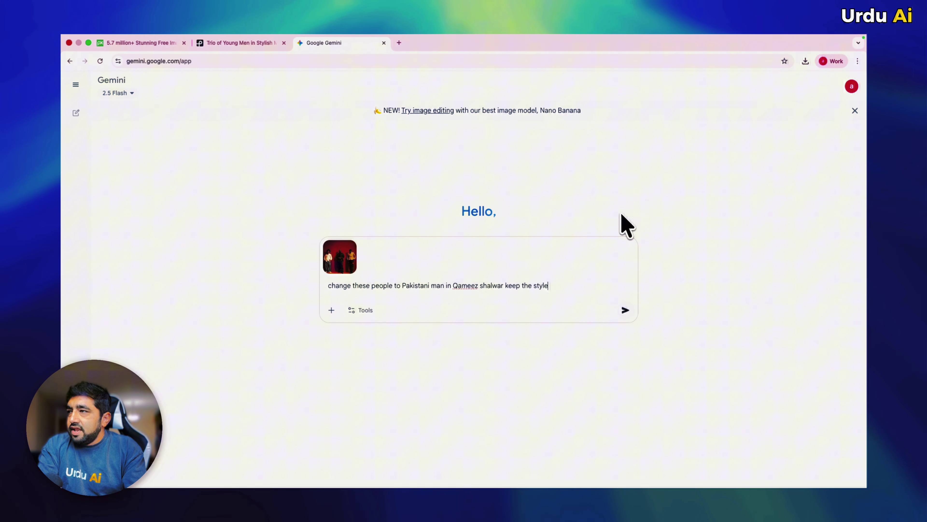
type("ame.")
left_click(626, 309)
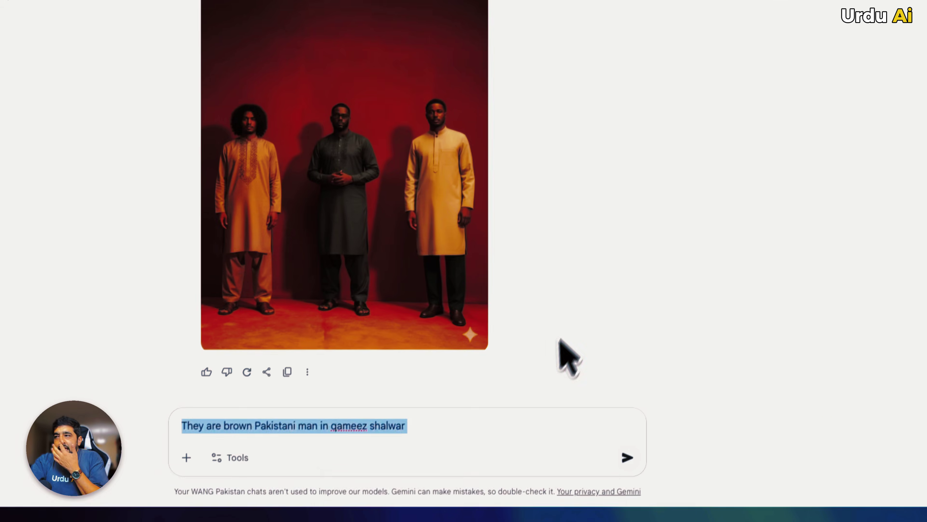
- Send the follow-up prompt "They are brown Pakistani man in qameez shalwar" to refine the generated image
left_click(554, 443)
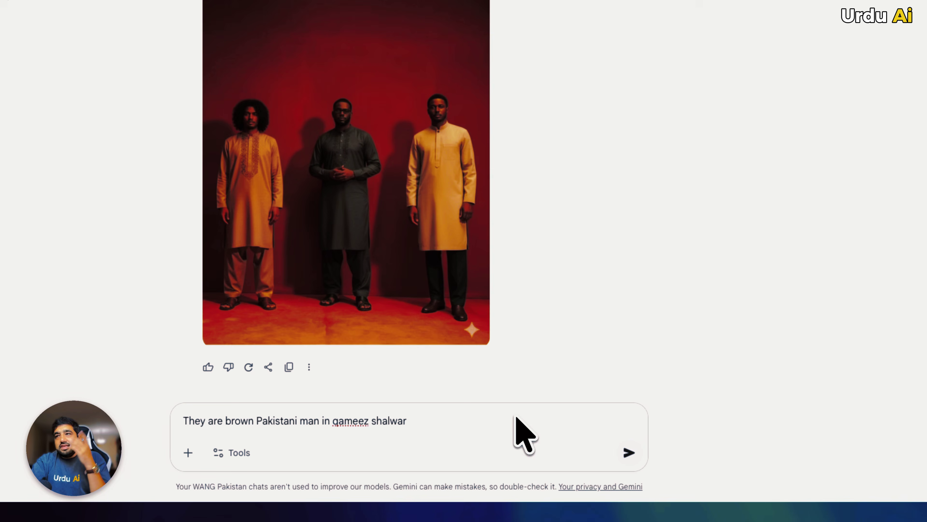
scroll(432, 266, "up", 3)
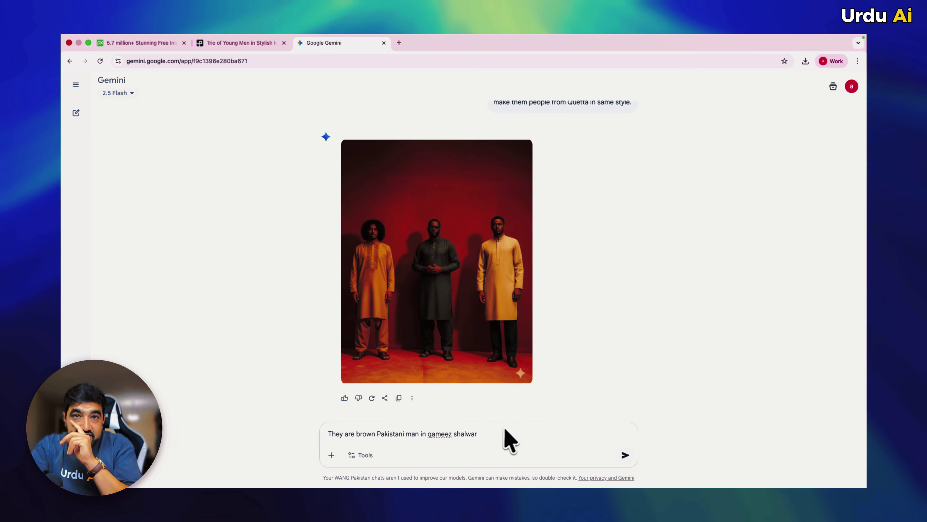
key("Return")
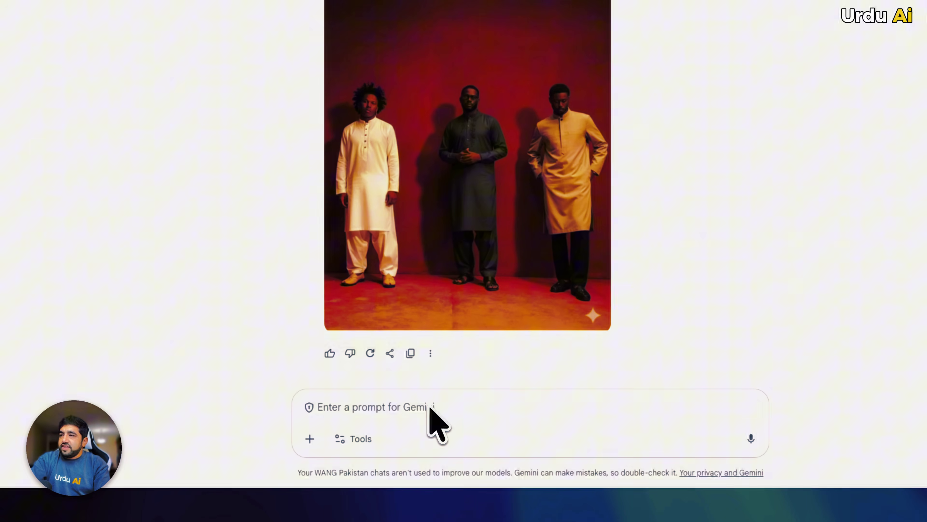
- Send the follow-up prompt "change these men to people from Quetta Balochistan."
type("change t")
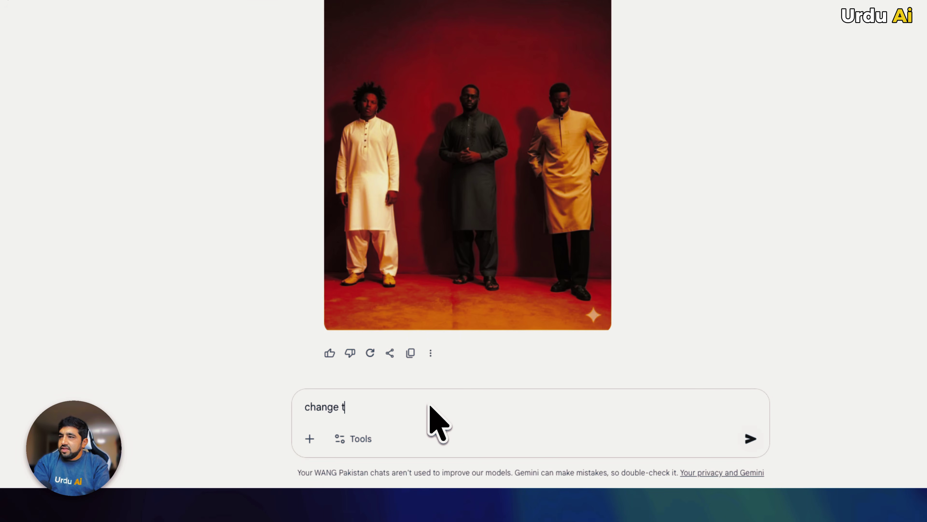
type("hese men to ")
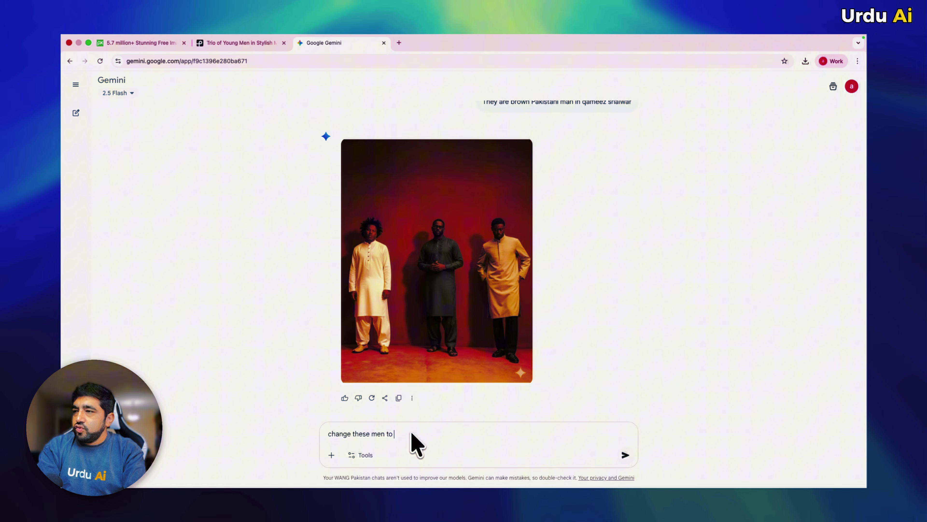
type("people from Qu")
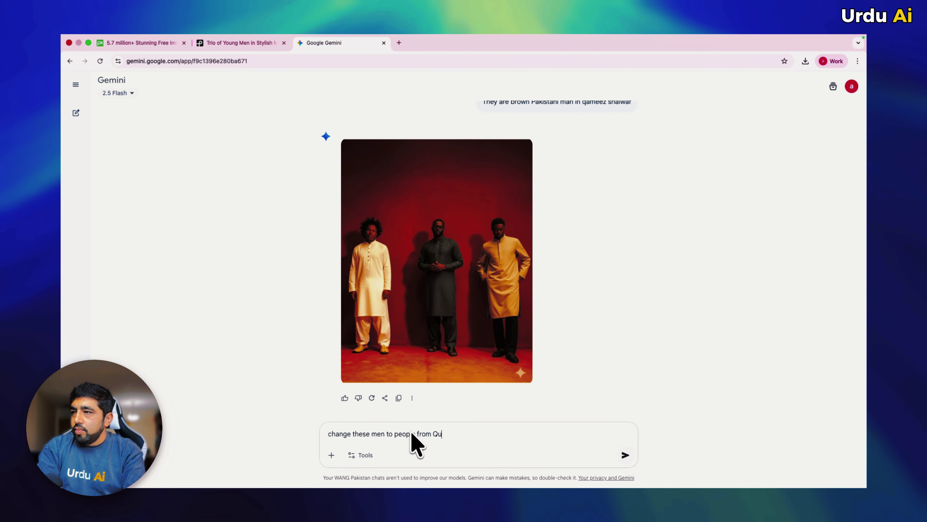
type("etta Balochistan.")
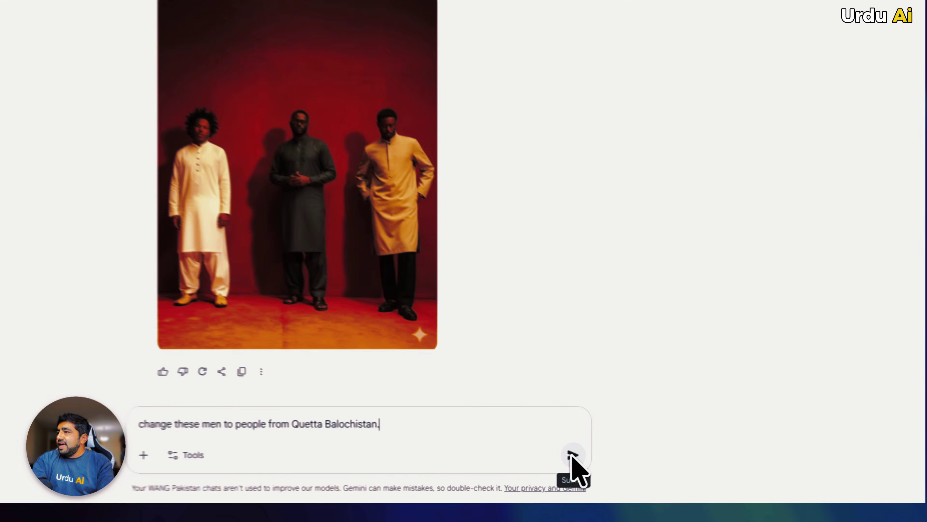
left_click(626, 455)
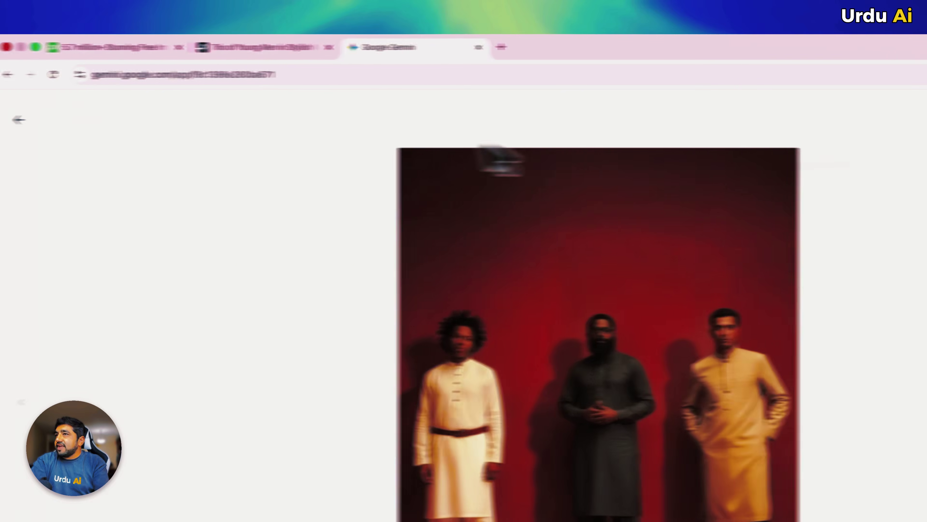
- Close the enlarged image, review the earlier generated versions in the chat, and switch to the original Pexels photo for comparison
left_click(19, 120)
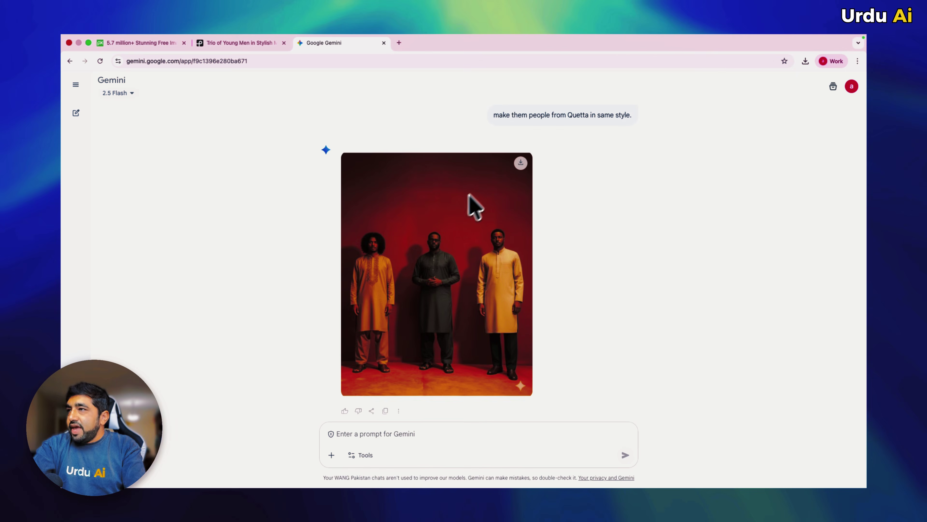
scroll(583, 286, "up", 10)
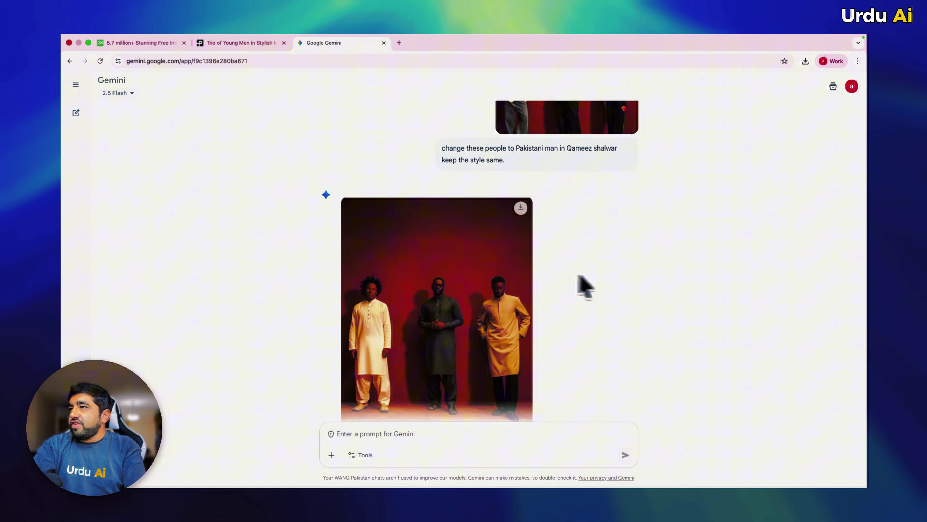
scroll(497, 244, "down", 15)
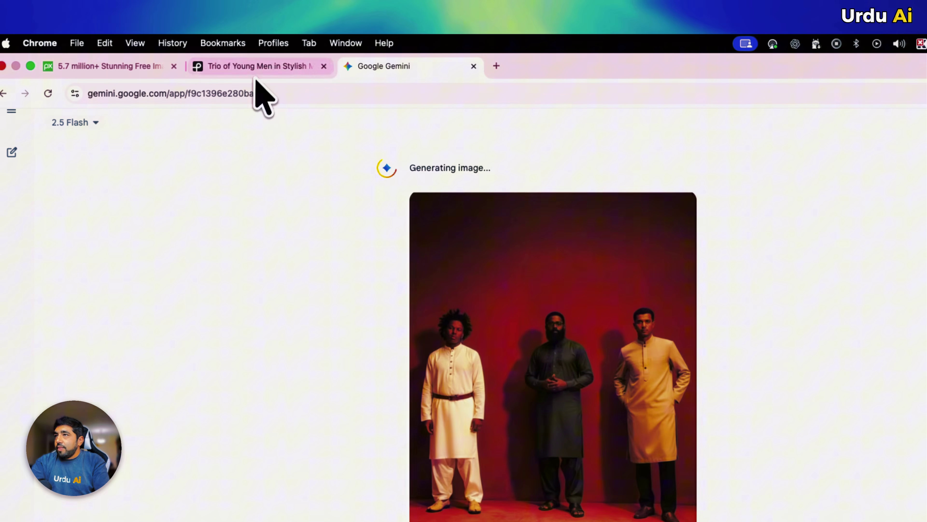
left_click(255, 65)
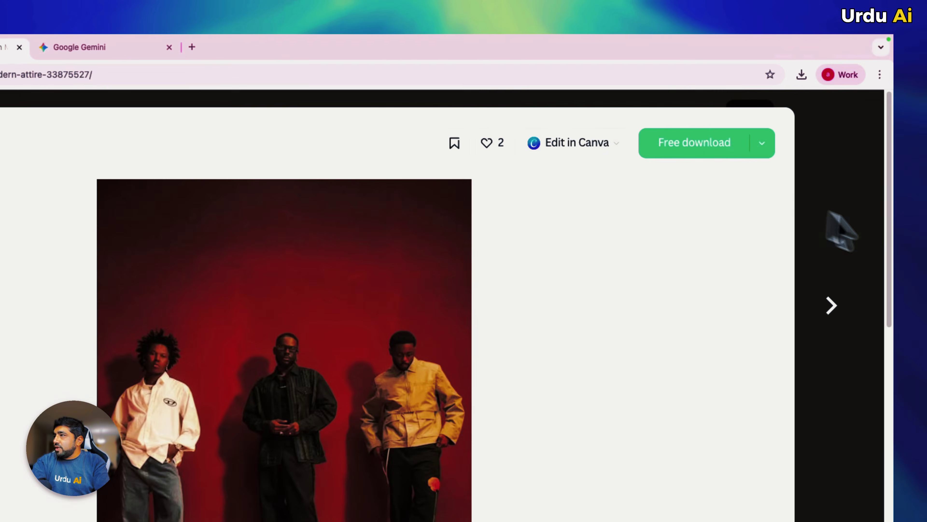
- Close the current photo, browse the Pexels gallery, and open the photo of the man in an orange coat against rope strands
left_click(834, 216)
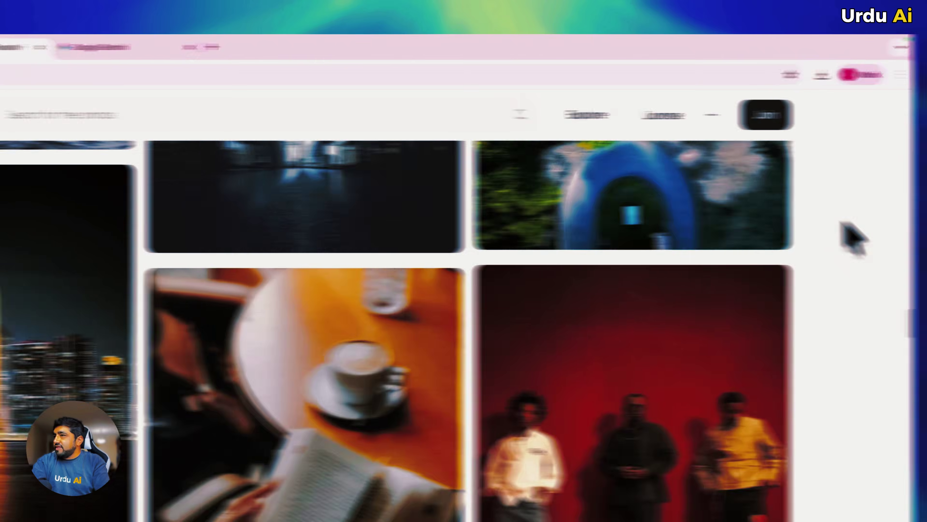
scroll(585, 292, "down", 12)
scroll(511, 379, "down", 5)
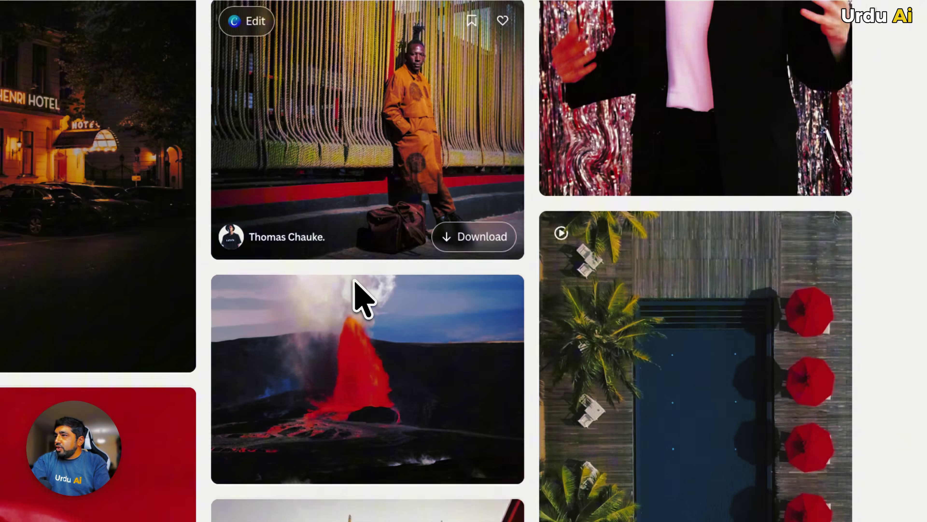
scroll(501, 382, "up", 9)
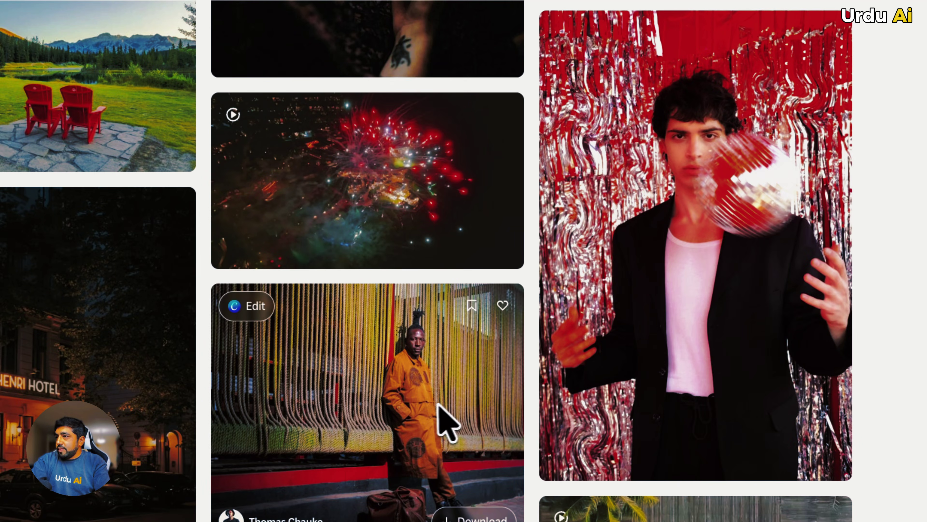
left_click(392, 389)
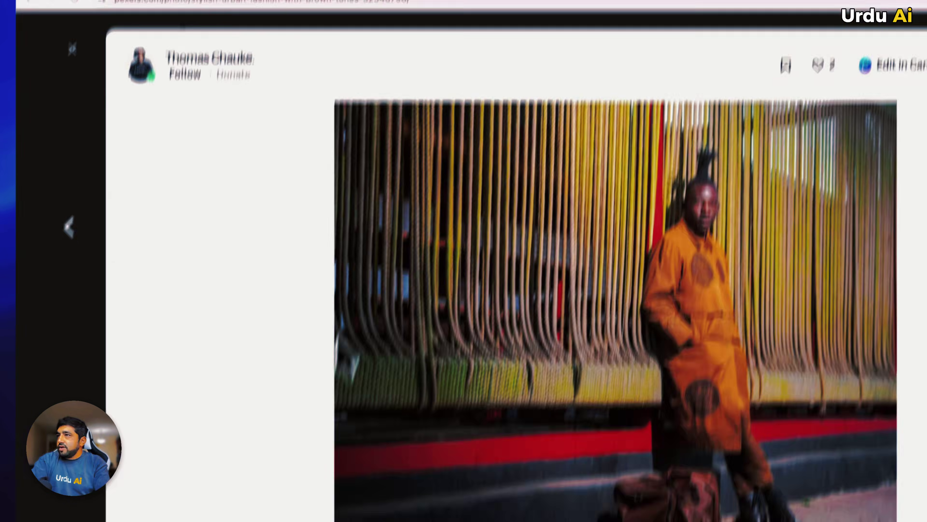
- Switch to Gemini, start a new chat, and attach the photo of the man in the orange coat
left_click(425, 47)
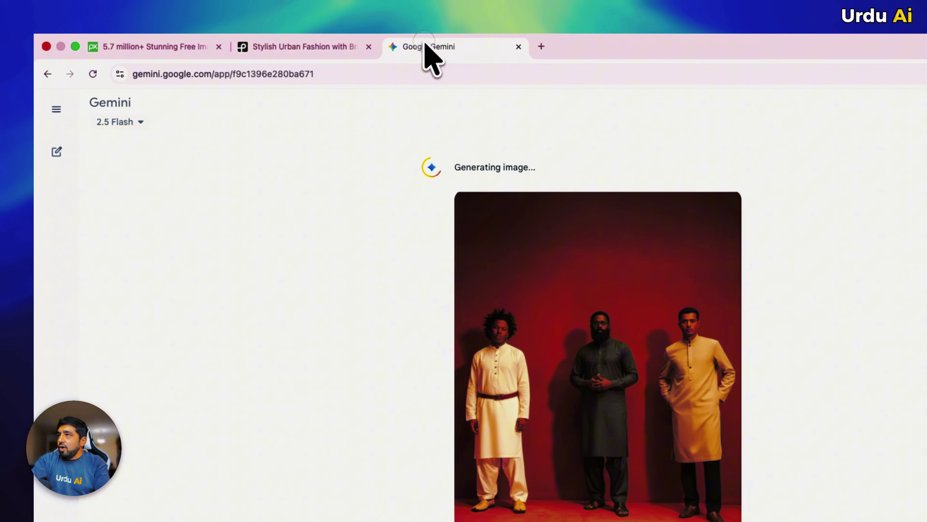
left_click(66, 155)
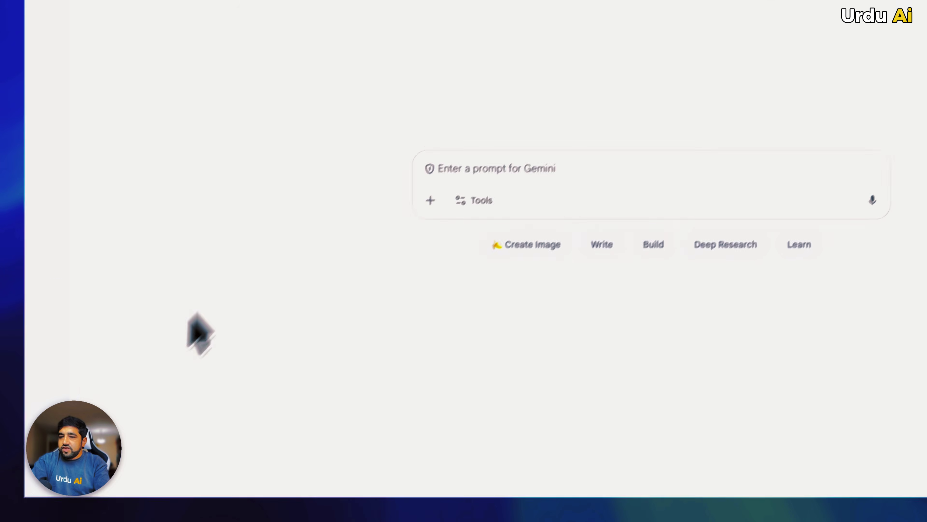
left_click_drag(74, 447, 495, 300)
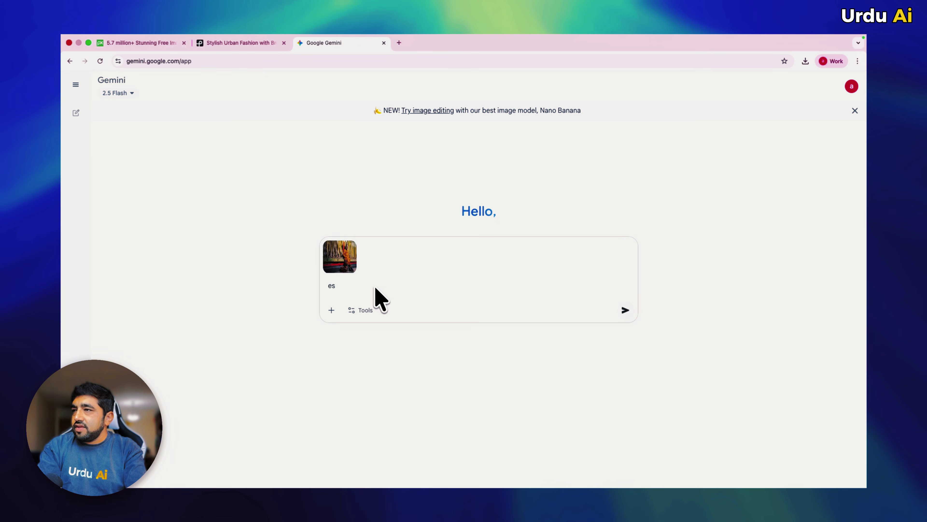
- Submit the prompt "es picture ka prompt likh kar do detail main." with the attached photo
type("a prompt likh k")
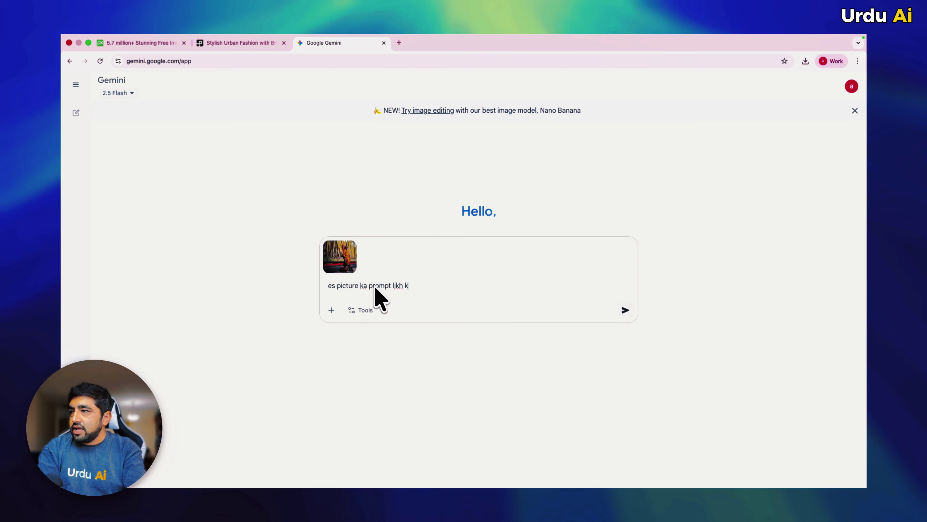
type("ar do detail ma")
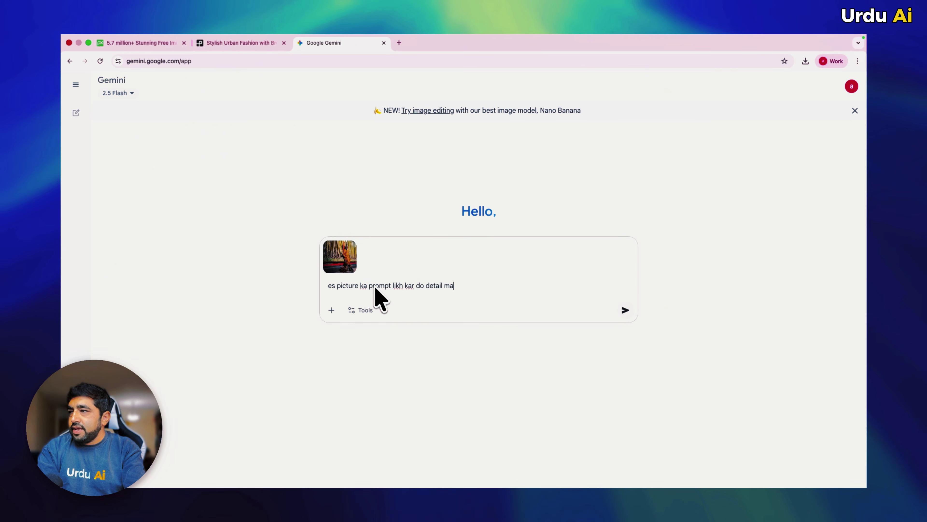
type("in.")
key("Return")
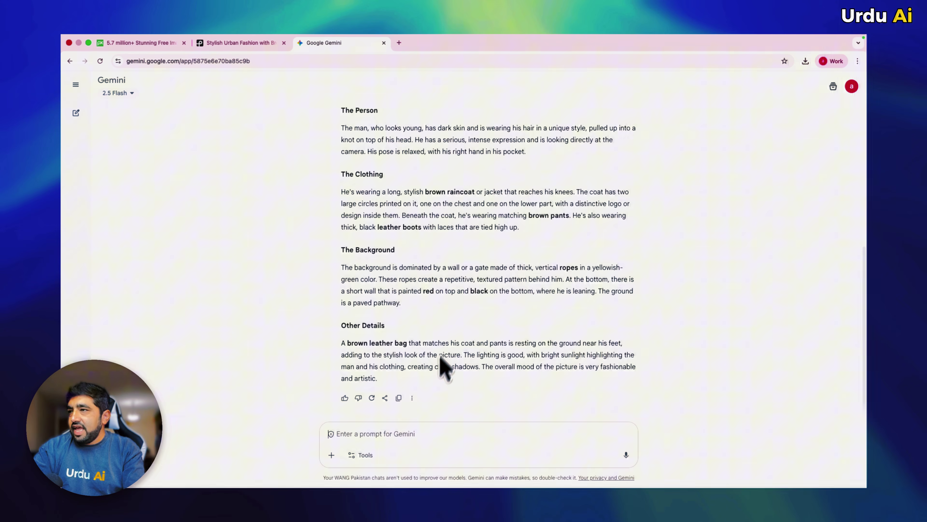
- Review the image description and send the follow-up "change this prompt for a Pakistani man in Qameez Shalwar Age 25"
scroll(445, 311, "up", 4)
scroll(380, 365, "down", 4)
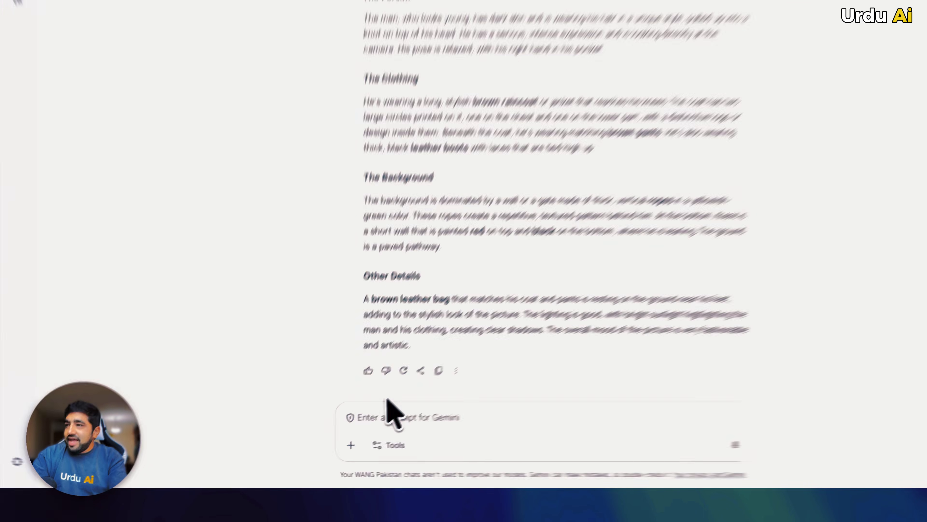
left_click(354, 432)
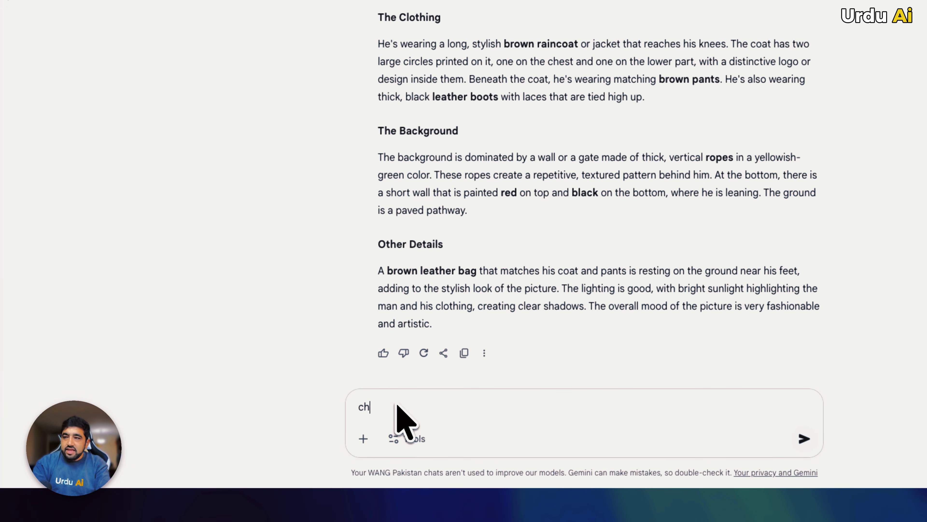
type("change this prompt for a Pakistani man in Qameez Shalwar Age 254")
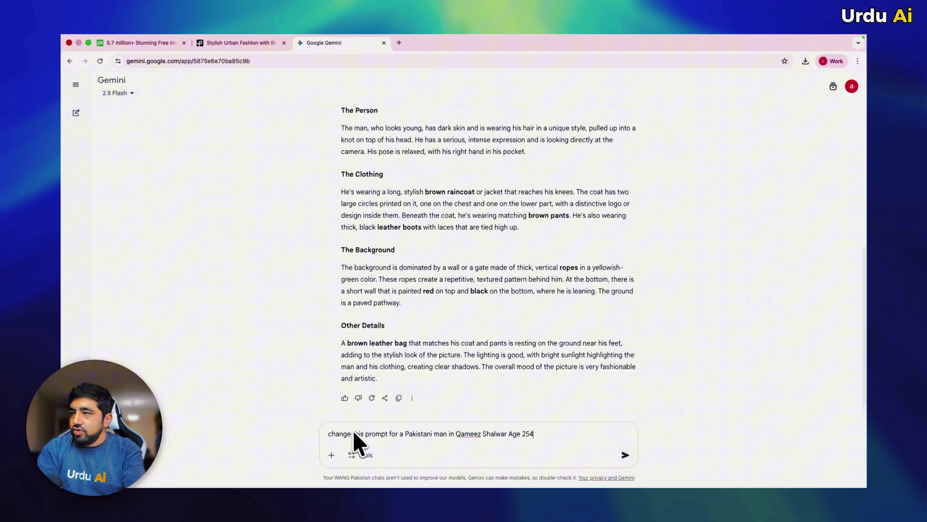
type("5")
key("Return")
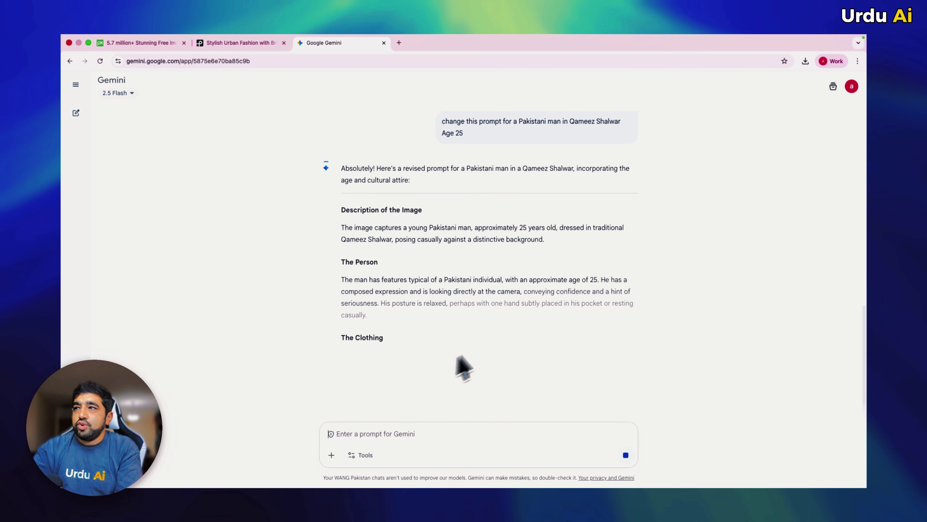
- Read through the revised prompt and copy its text from "Description of the Image" through the end of "Other Details"
scroll(555, 293, "down", 3)
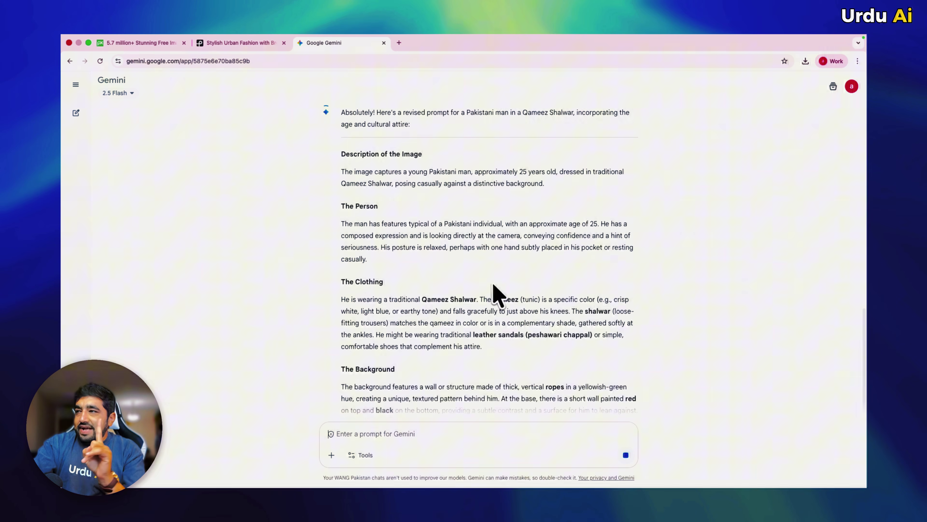
scroll(471, 256, "up", 10)
scroll(482, 265, "down", 7)
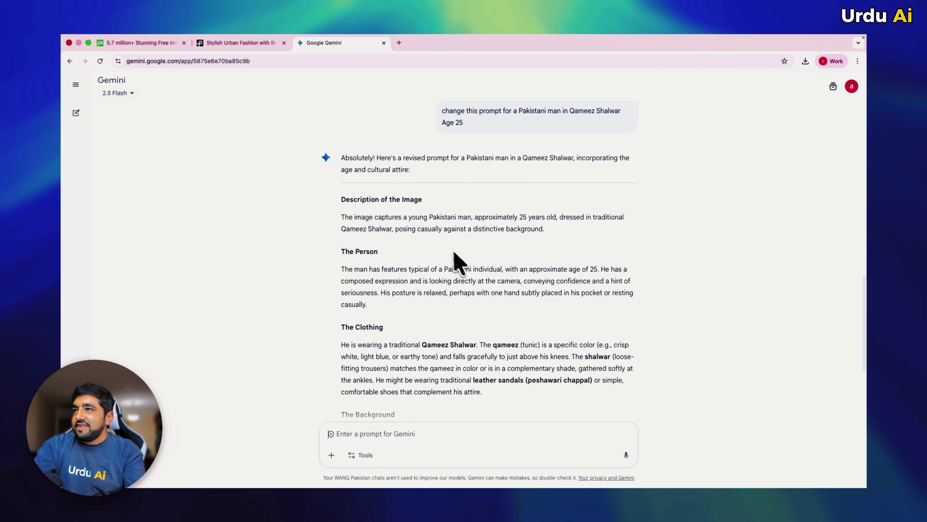
scroll(445, 244, "up", 3)
scroll(422, 230, "down", 6)
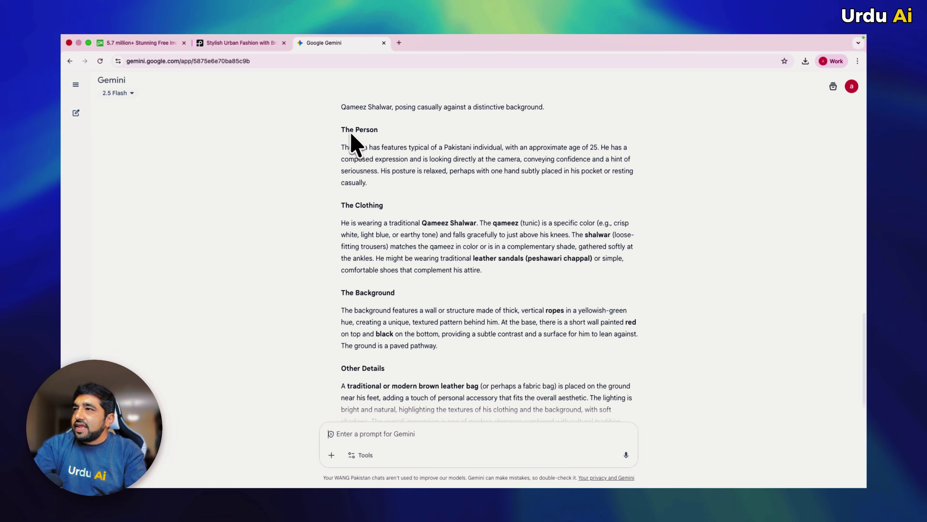
scroll(352, 143, "up", 4)
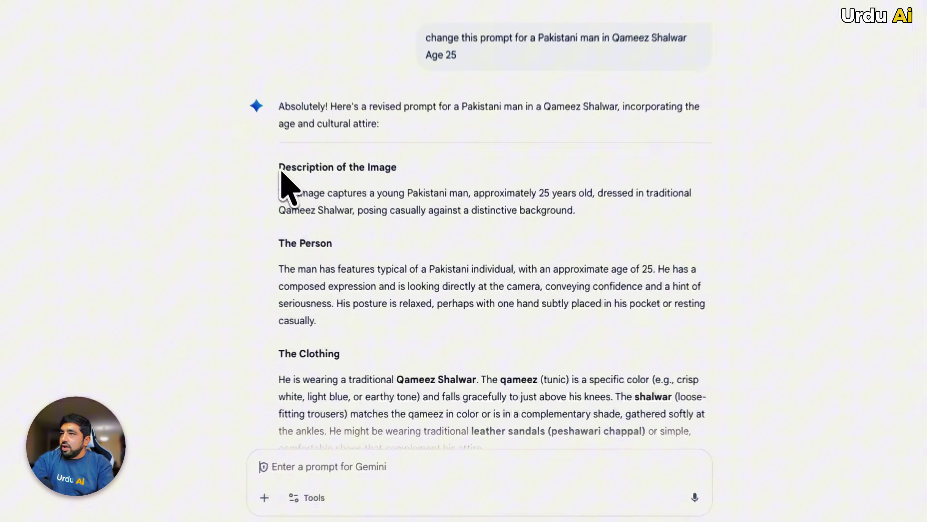
left_click_drag(343, 229, 520, 397)
scroll(511, 383, "down", 4)
scroll(544, 429, "down", 3)
left_click_drag(544, 430, 536, 428)
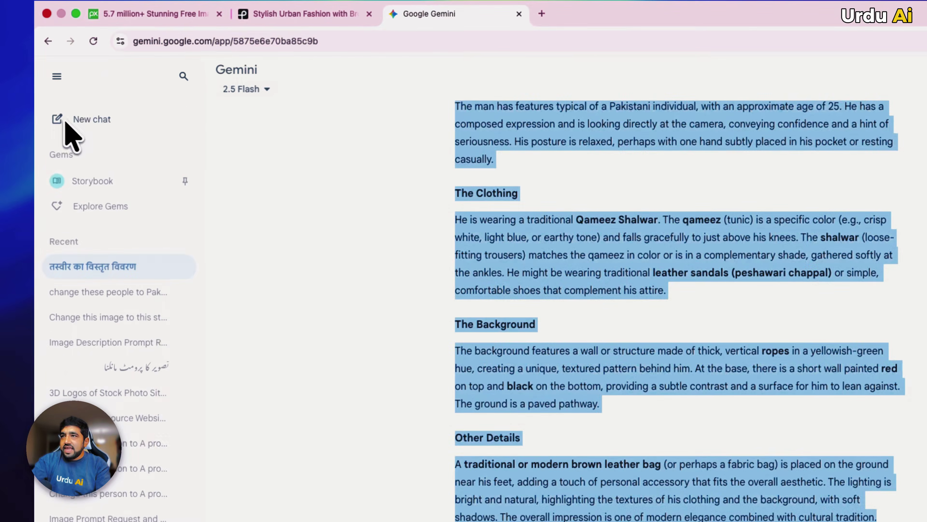
- Start a new chat in Create Image mode and submit the copied description as the image prompt
left_click(69, 135)
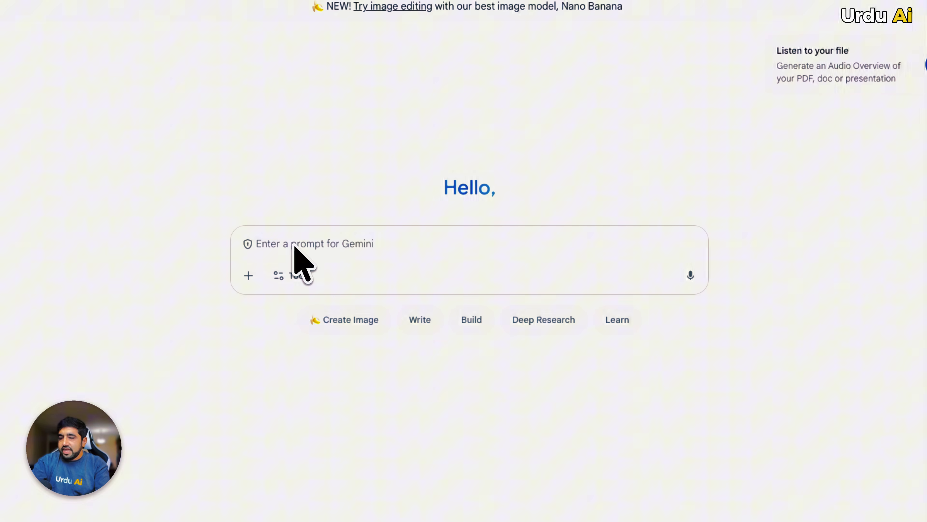
left_click(340, 320)
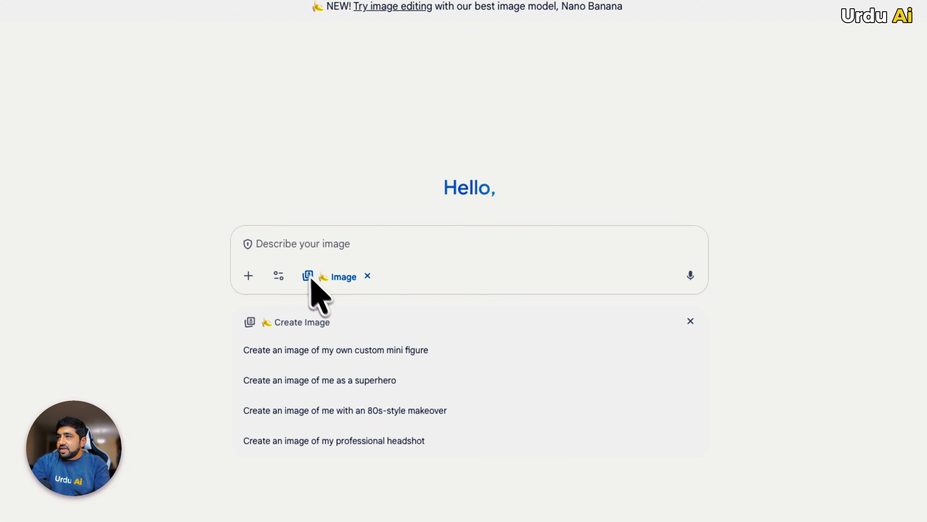
key("ctrl+v")
scroll(290, 259, "up", 10)
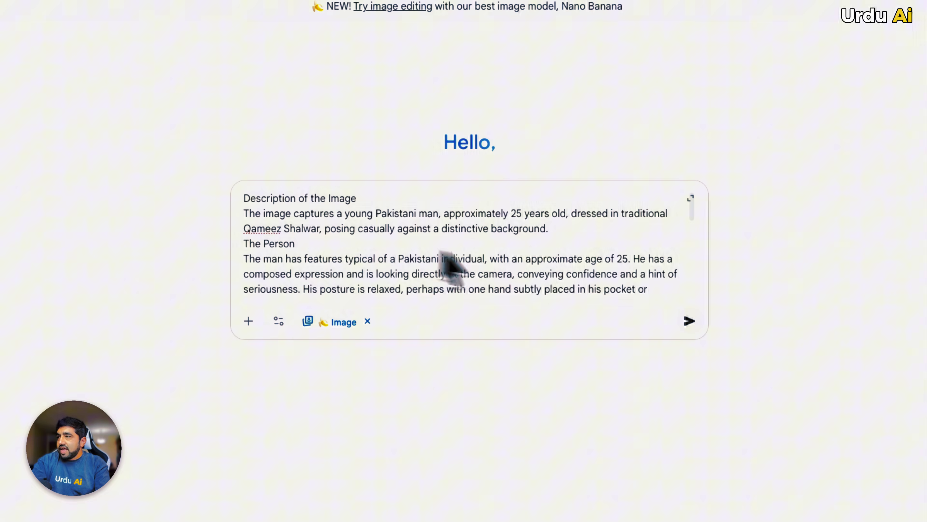
left_click(586, 337)
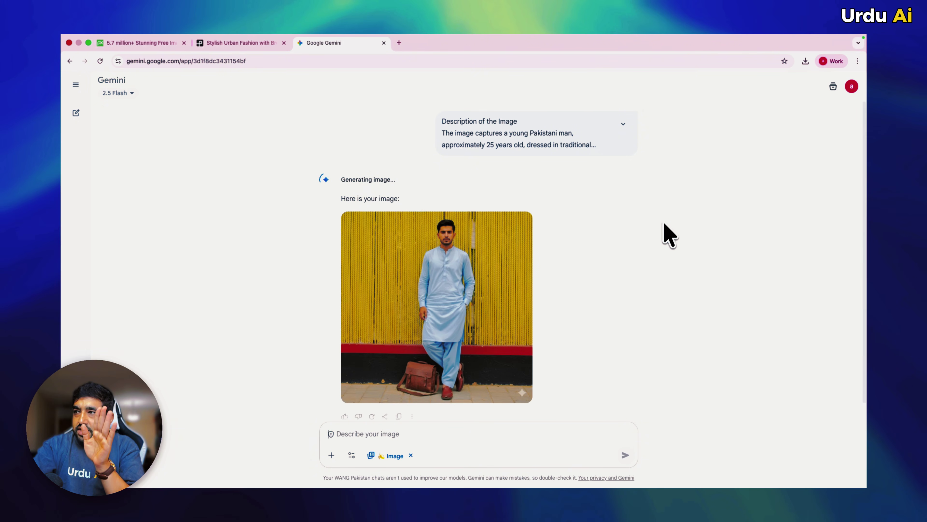
- Examine the generated image and expand the submitted prompt to show its full text
scroll(544, 267, "down", 1)
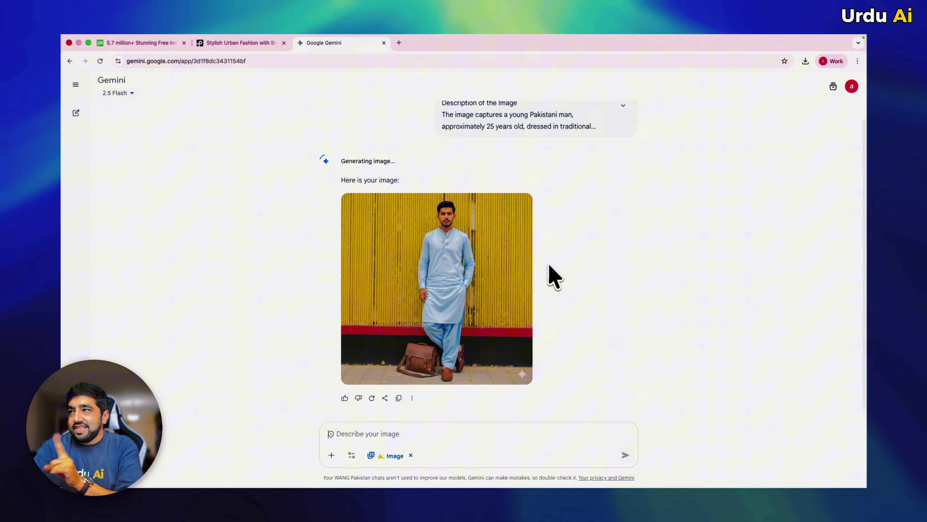
mouse_move(507, 272)
scroll(440, 294, "up", 1)
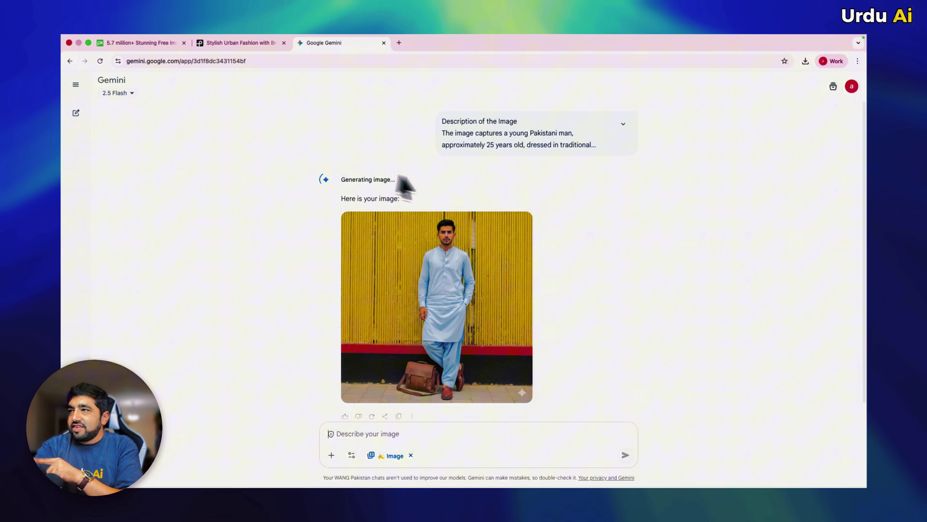
mouse_move(505, 255)
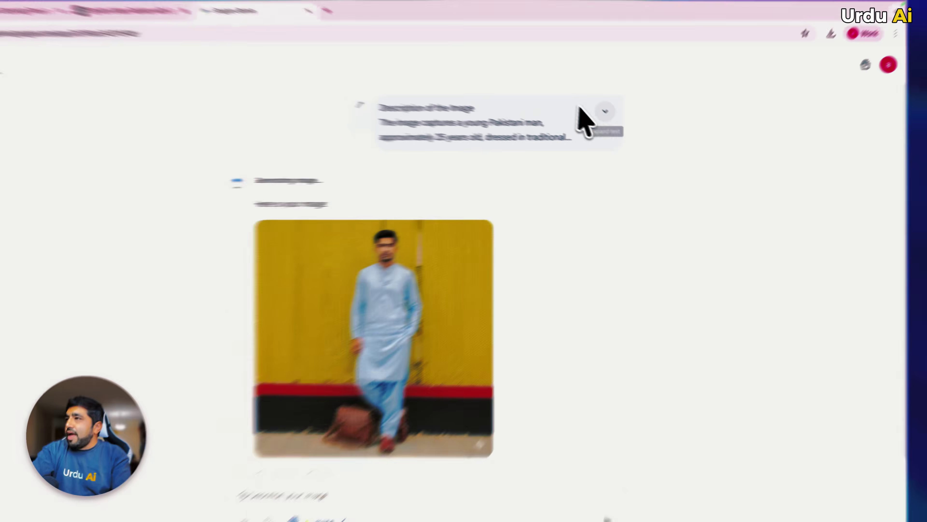
left_click(623, 124)
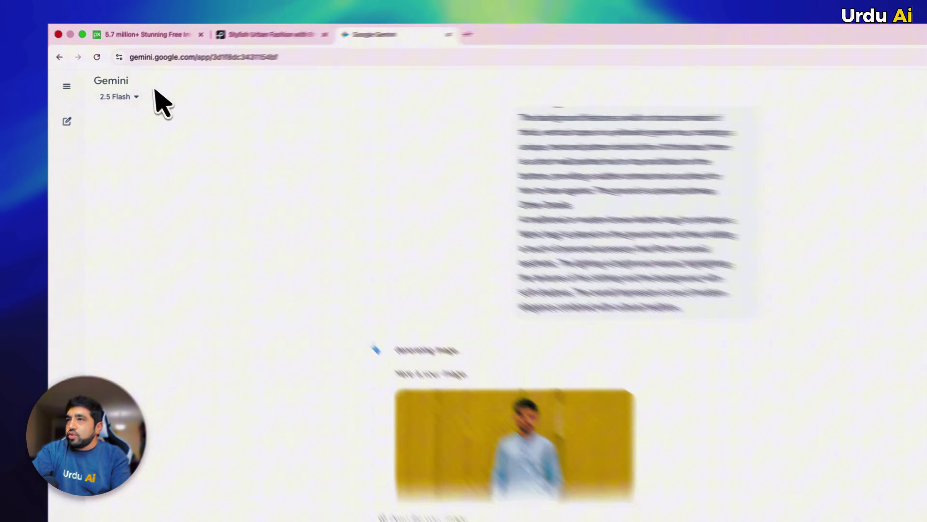
- Reopen the earlier chat with the orange-coat photo and send the prompt "change the man in picture as Pakistan in Qameez shalwar"
left_click(76, 84)
left_click(100, 230)
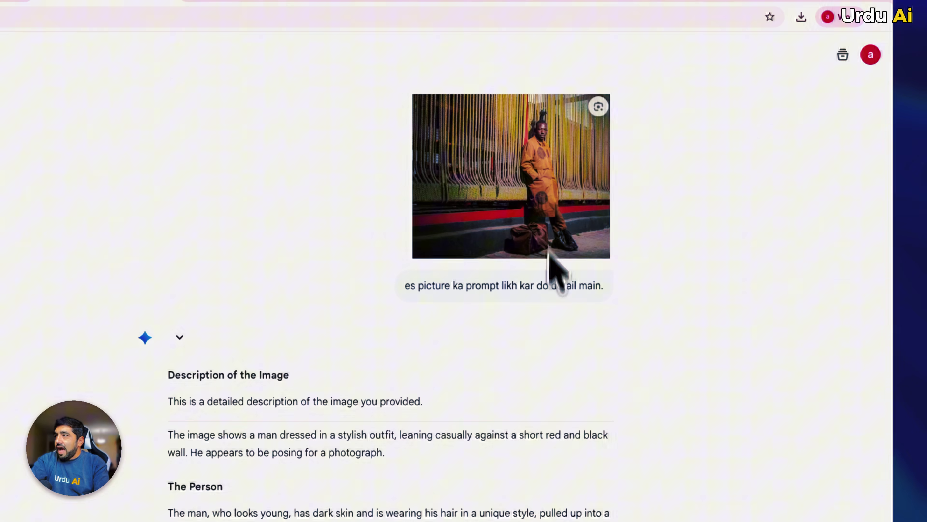
left_click(436, 408)
type("c")
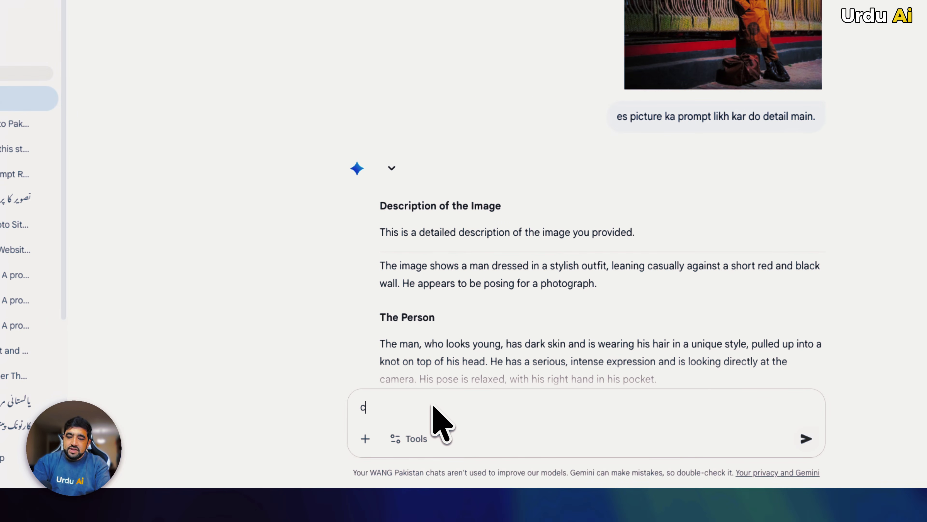
type("hange the man in picture")
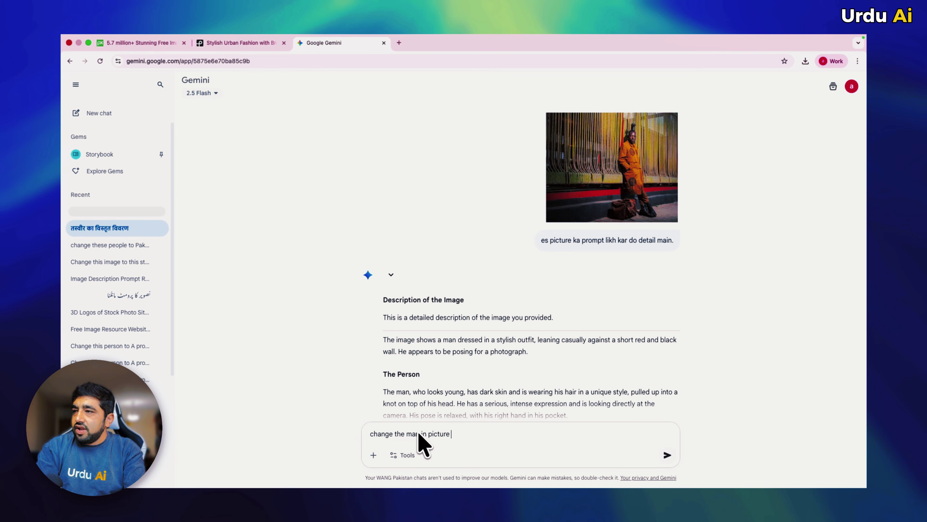
type(" as Pakisyan")
key("BackSpace")
key("BackSpace")
key("BackSpace")
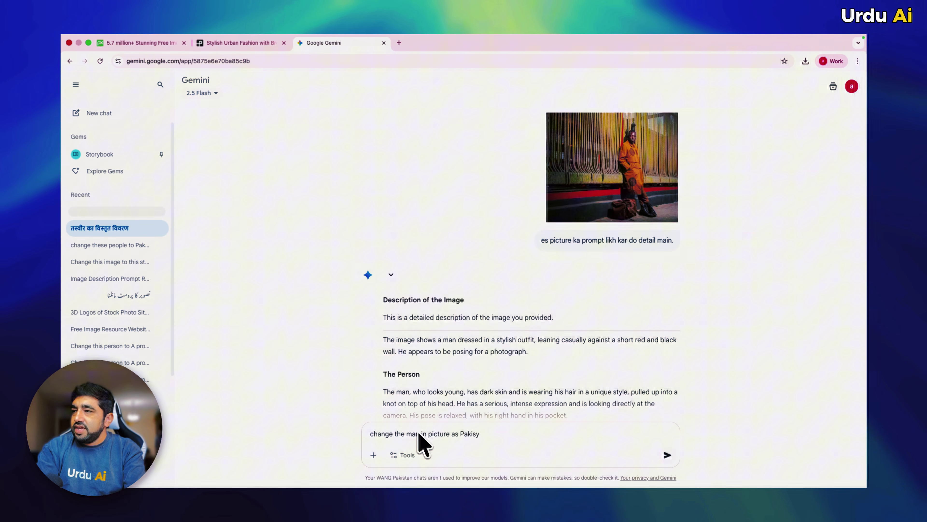
type("tan in Qame")
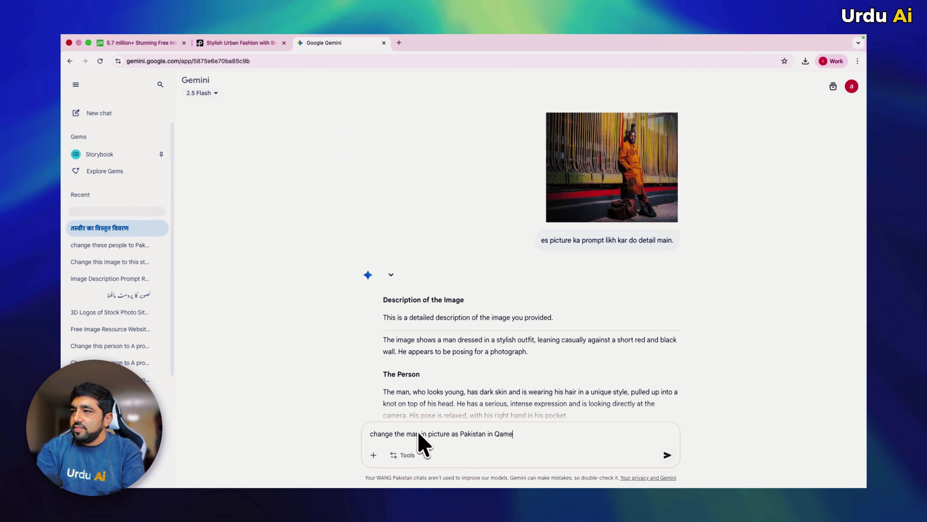
type("ez shalwar")
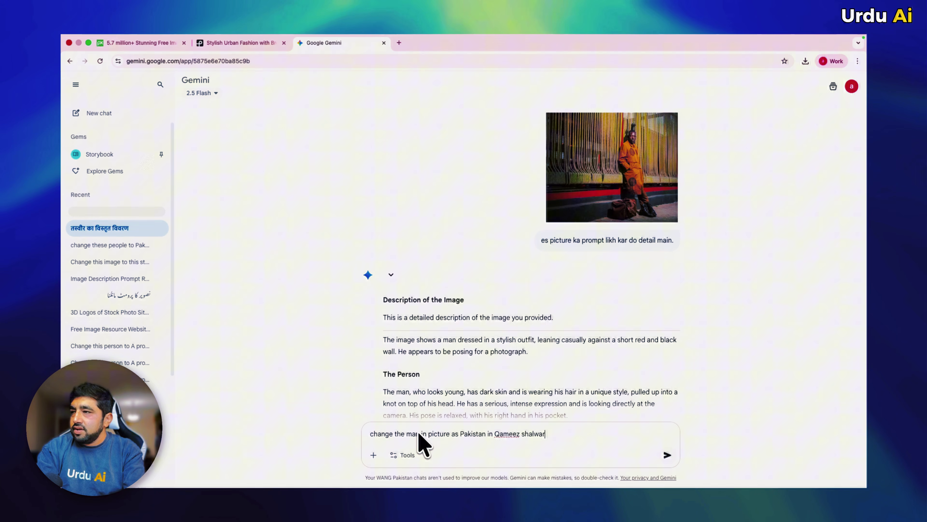
key("Return")
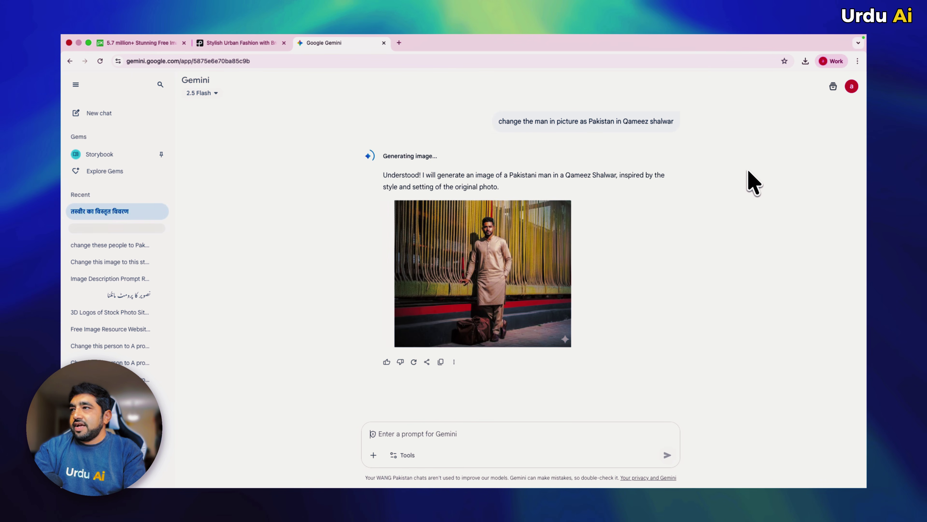
- Review the earlier prompts in the chat, enlarge the new Qameez shalwar image and compare it with the original Pexels photo
scroll(504, 283, "up", 10)
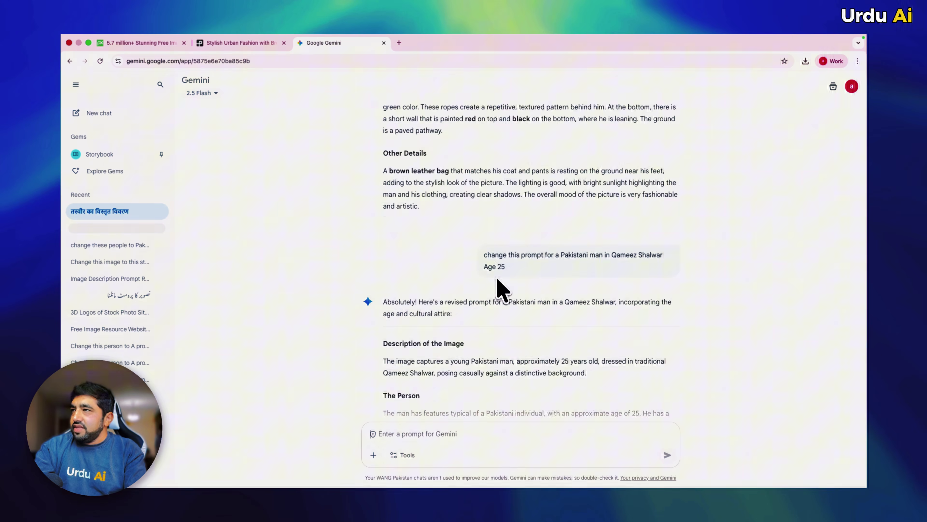
scroll(502, 289, "up", 12)
scroll(575, 208, "down", 15)
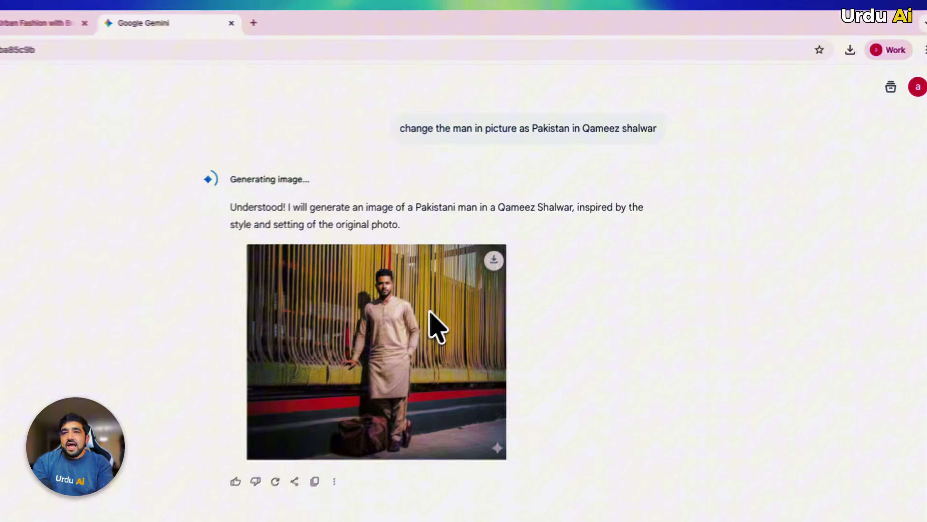
left_click(519, 239)
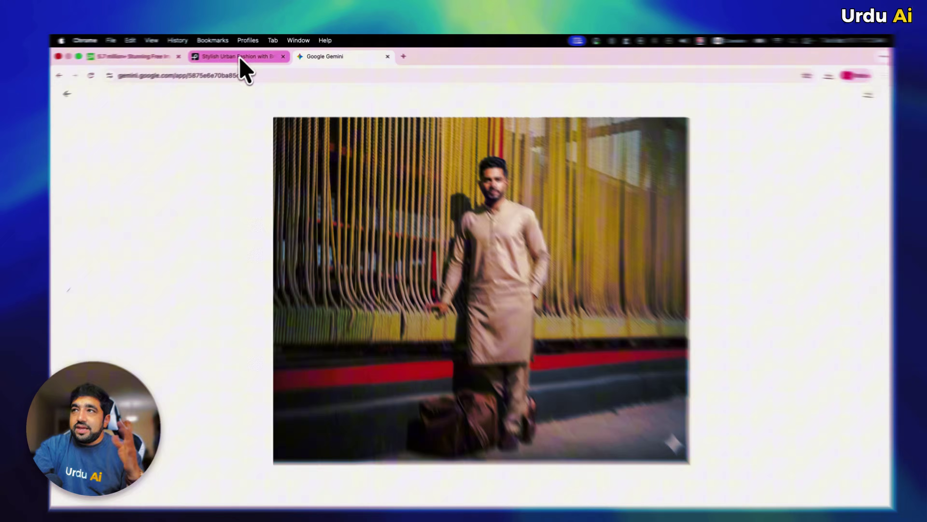
left_click(237, 43)
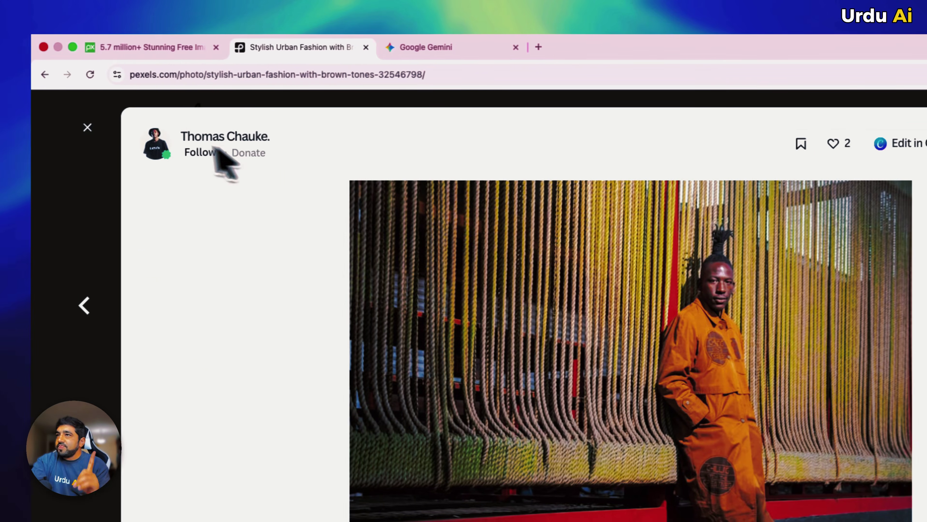
- Close the orange-coat photo on Pexels and browse the feed as far as the woman sitting on a yellow jeep
left_click(1, 127)
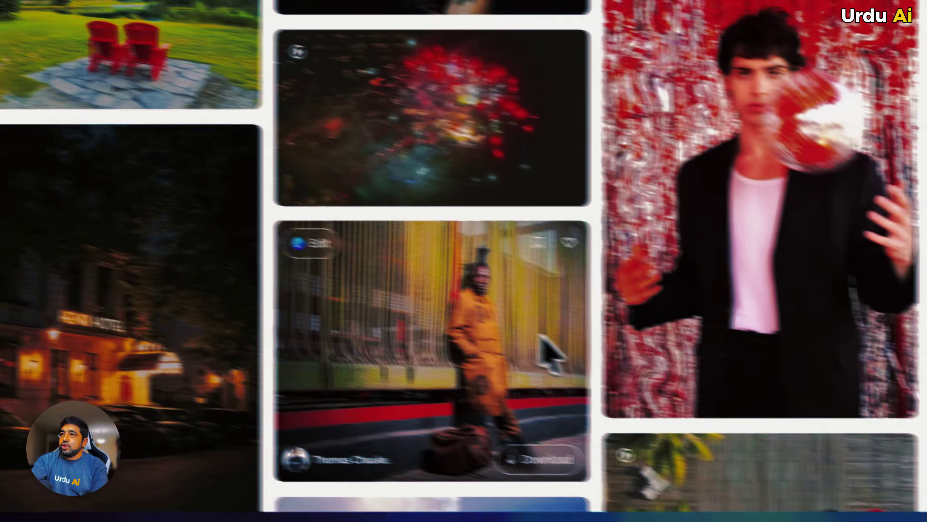
scroll(541, 336, "down", 10)
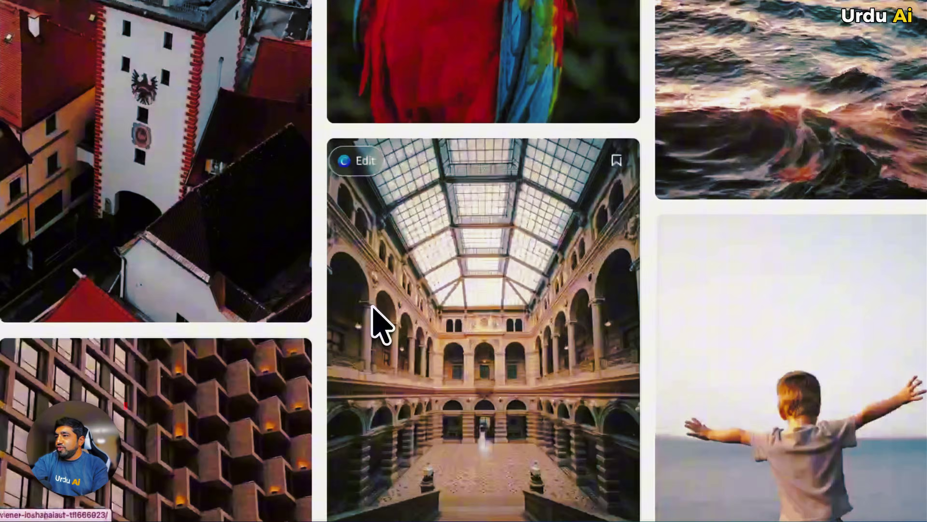
scroll(419, 354, "down", 10)
scroll(430, 369, "down", 15)
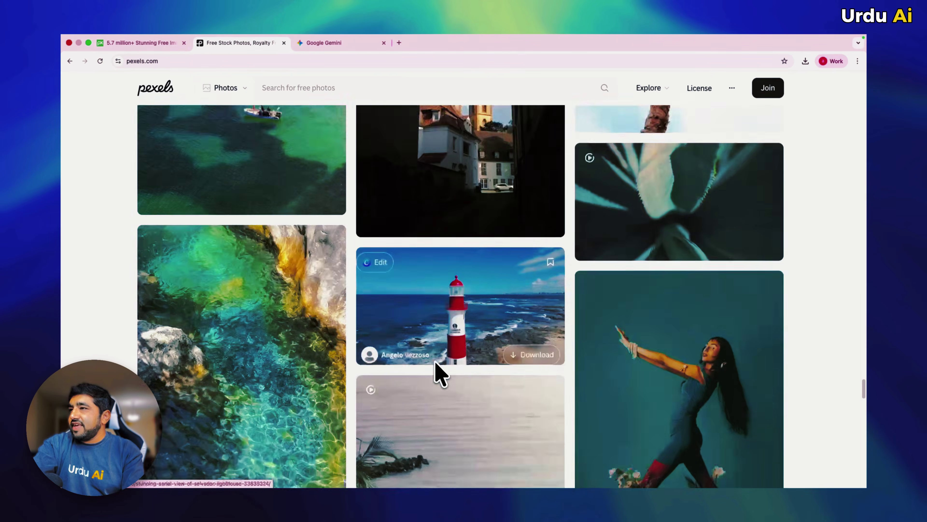
scroll(453, 370, "down", 10)
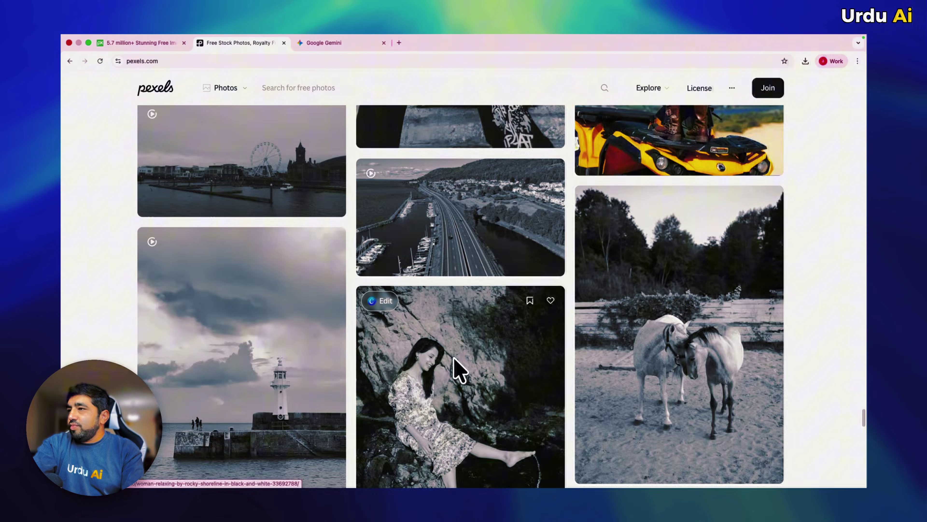
scroll(452, 370, "up", 5)
scroll(456, 369, "down", 15)
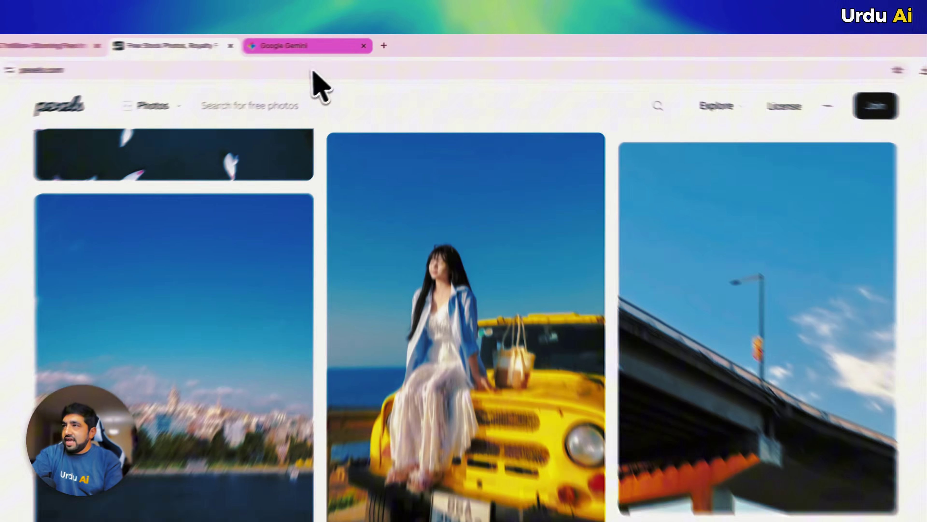
- Return to Gemini, close the enlarged image and start a new chat
left_click(324, 43)
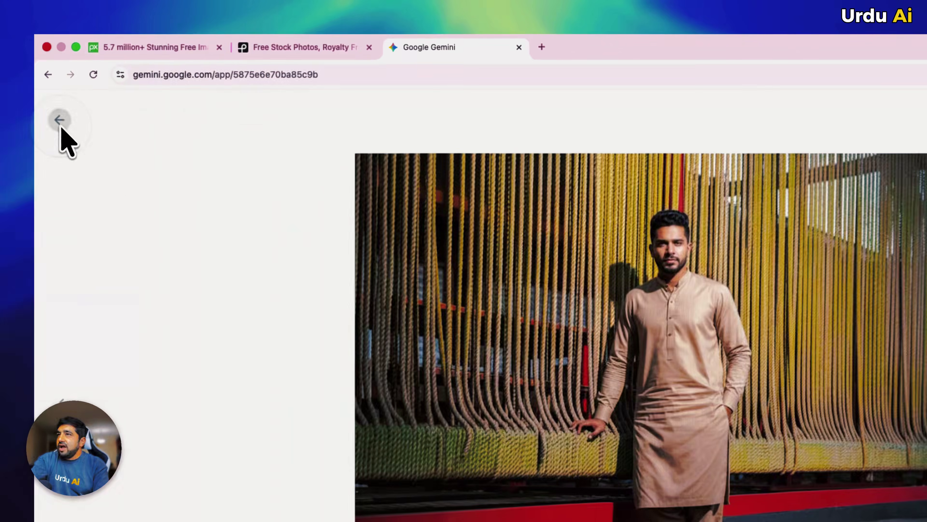
left_click(58, 120)
left_click(64, 155)
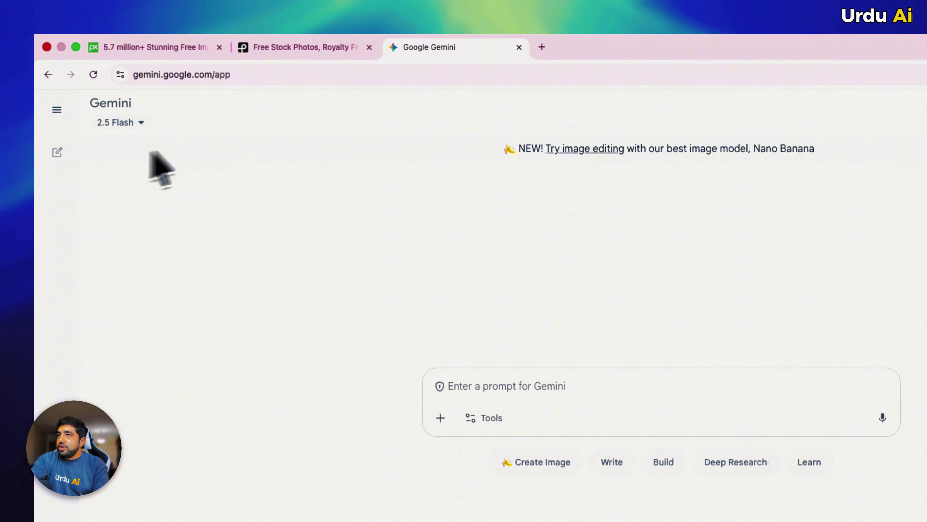
- Open the Pexels photo of the woman on a yellow jeep and attach its image file to the new Gemini chat
left_click(280, 47)
left_click(628, 265)
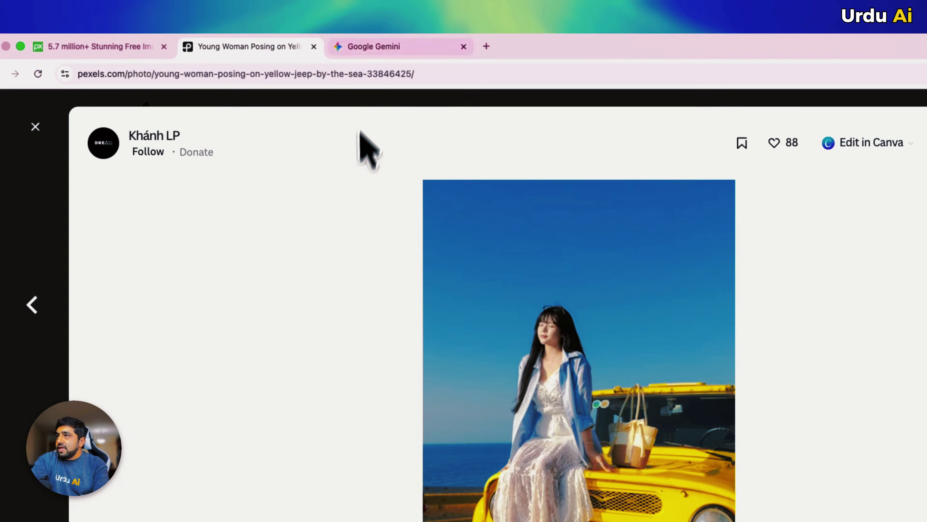
left_click(381, 46)
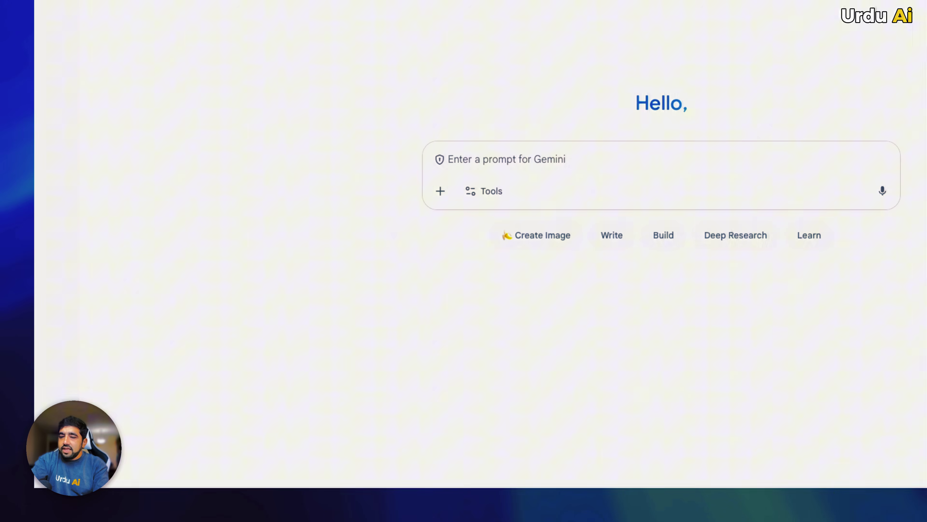
left_click_drag(98, 486, 512, 267)
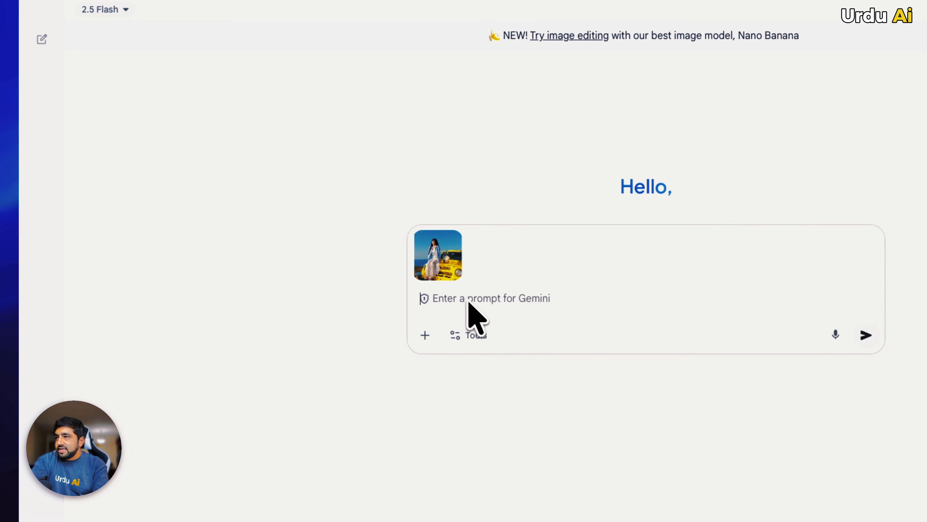
- Send the attached jeep photo with the prompt "Give me the complete prompt for this image."
left_click(468, 291)
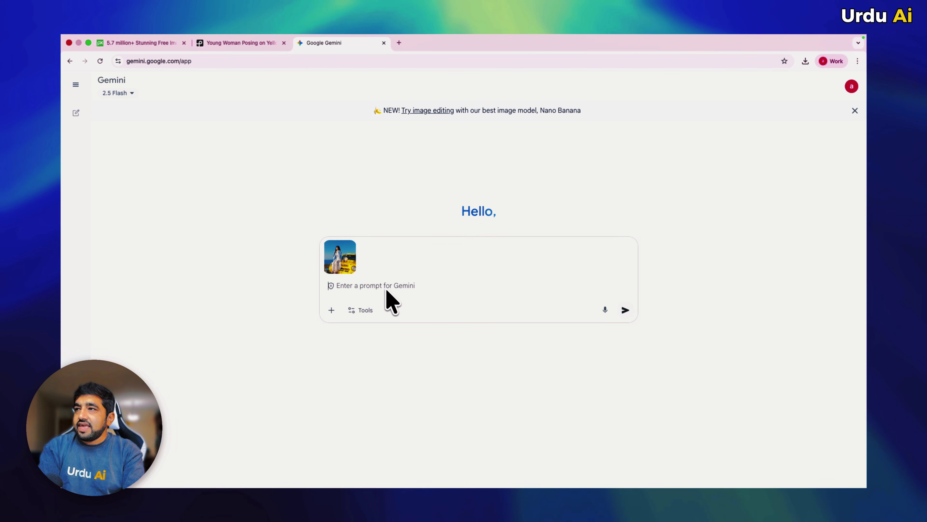
type("Give me the complete")
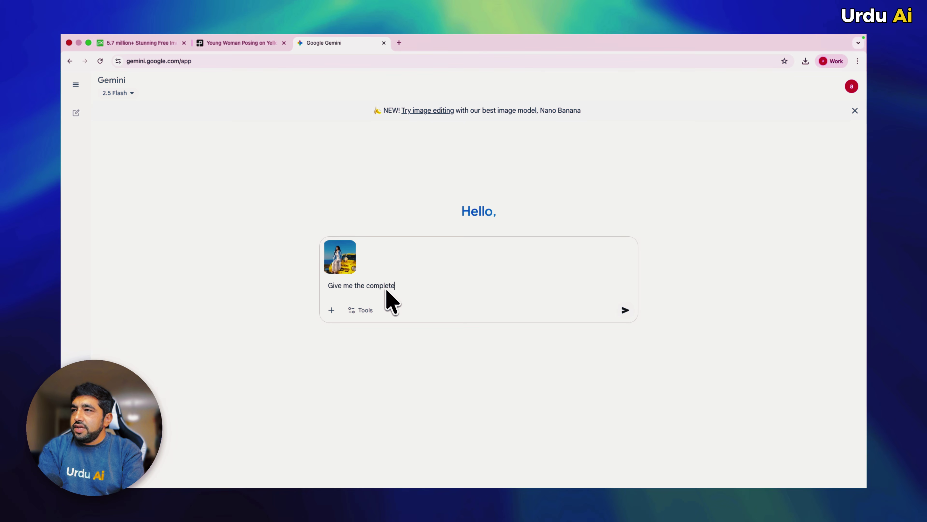
type(" prompt for th")
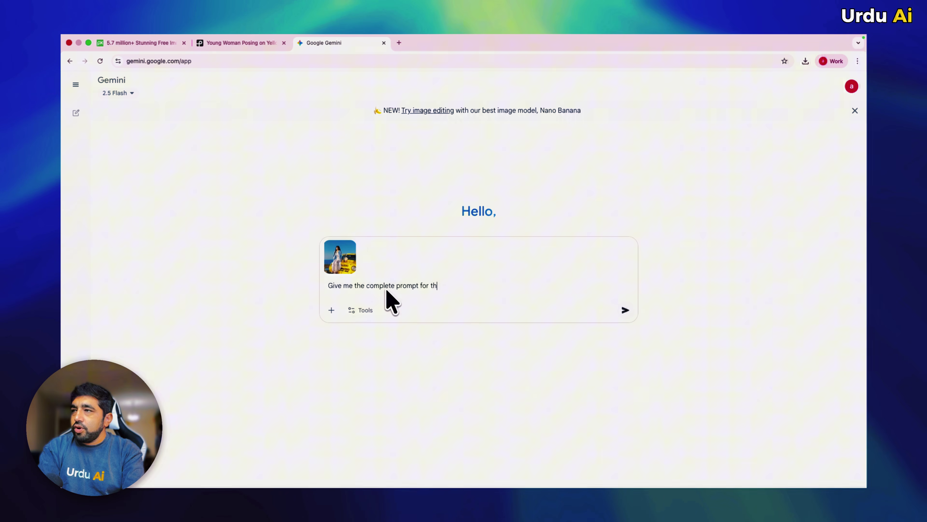
type("is image.")
key("Return")
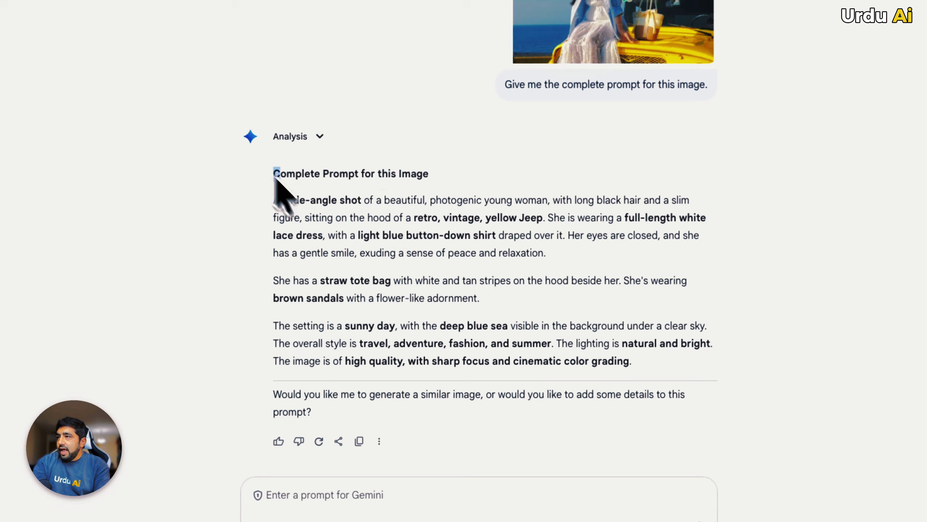
- Copy the reply from "Complete Prompt for this Image" through its last description line and start a new chat in Create Image mode
left_click_drag(341, 220, 591, 340)
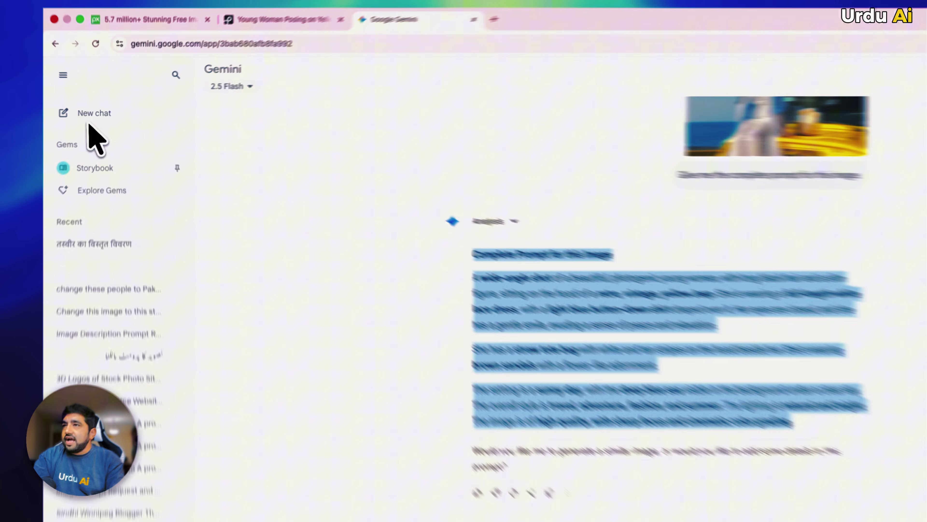
left_click(83, 113)
left_click(471, 333)
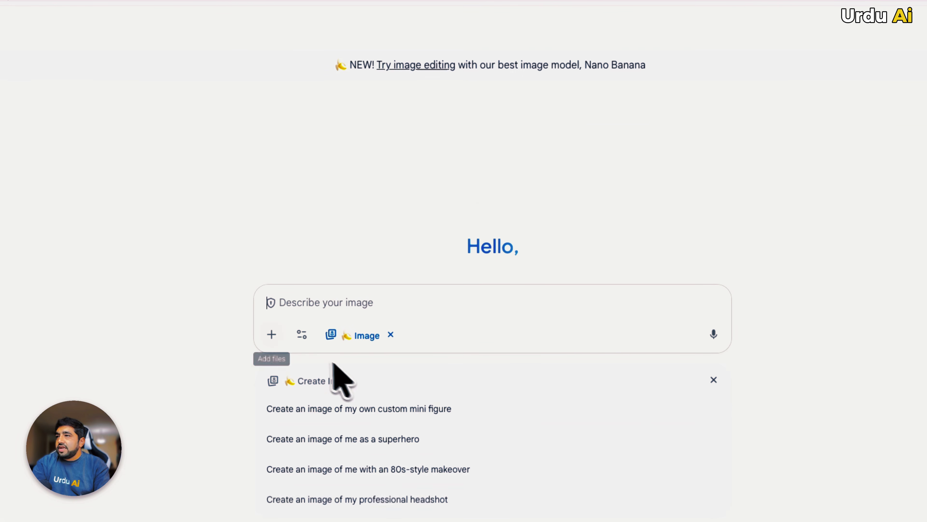
- Upload the portrait of the woman in a pink headscarf from the Ai_Image_Prompts_Urdu_Ai folder in Downloads
left_click(272, 334)
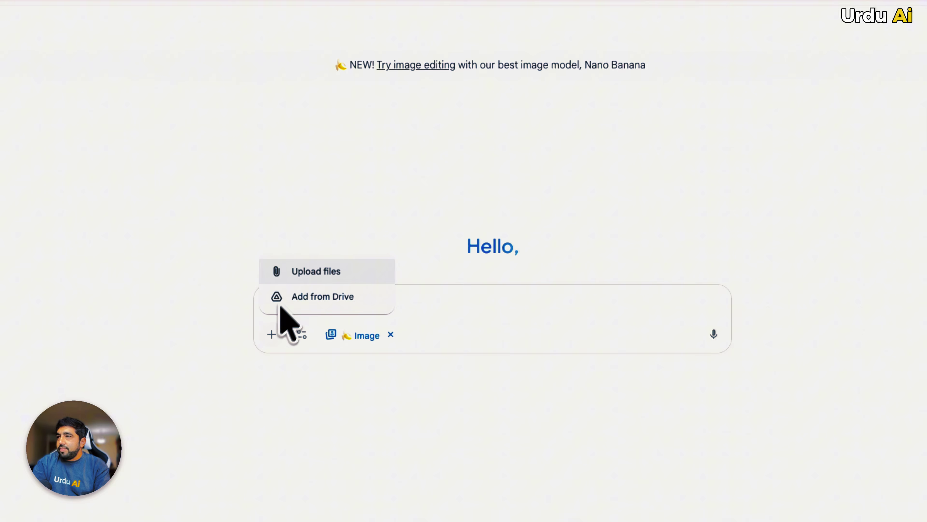
left_click(300, 271)
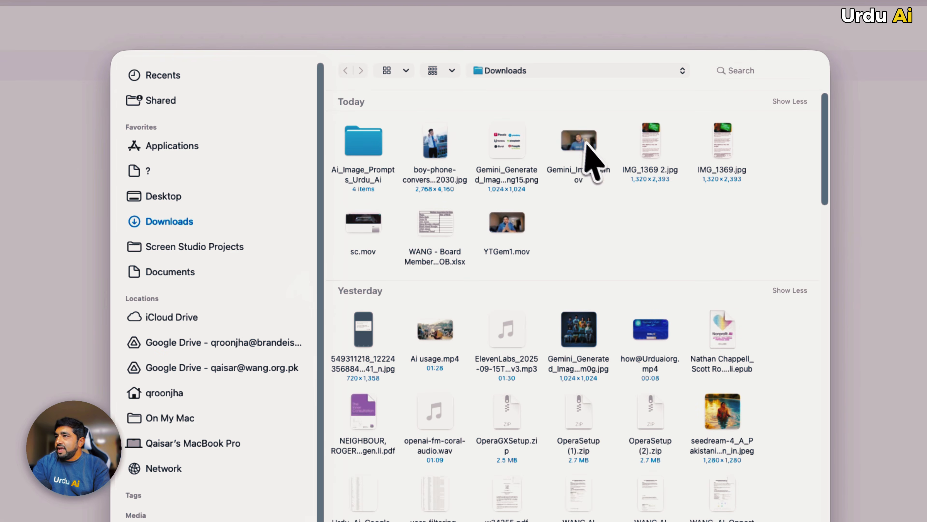
double_click(378, 148)
double_click(584, 146)
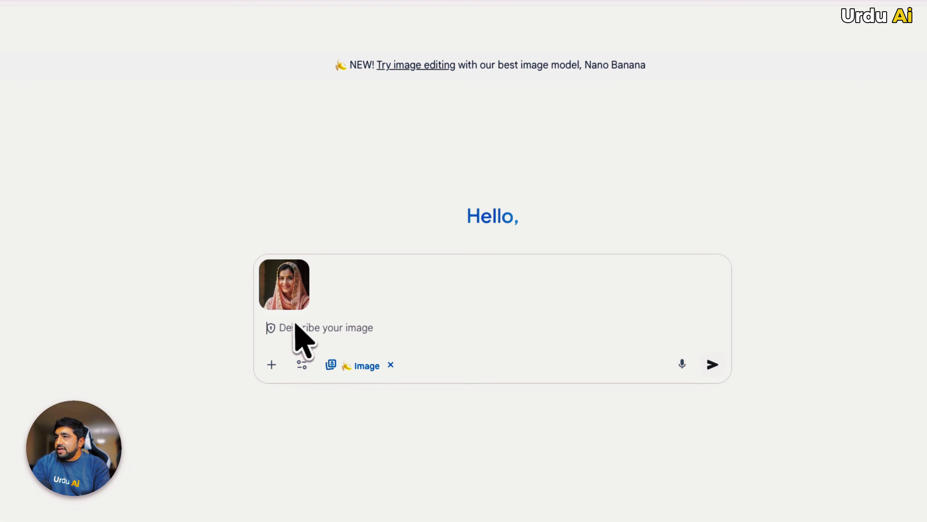
- Paste the copied jeep description into the prompt and read it through from beginning to end
key("super+v")
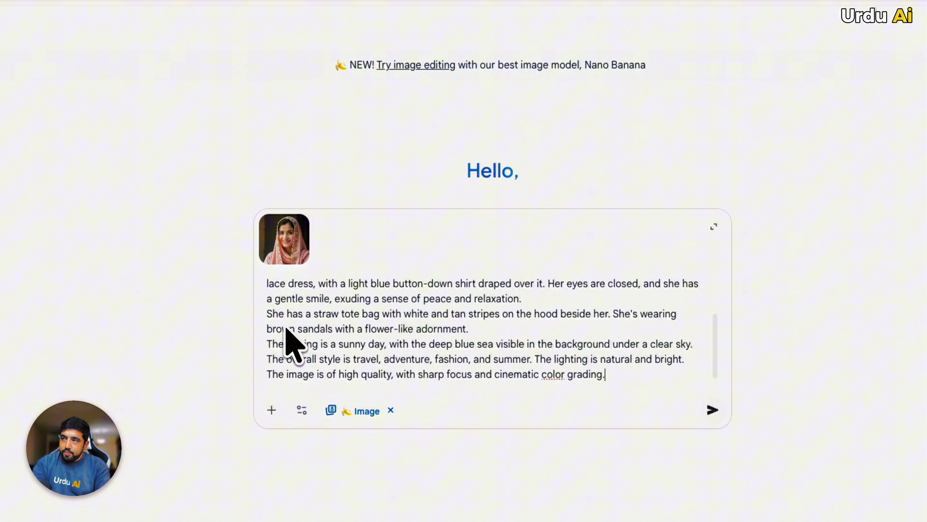
key("alt+Up")
key("alt+Up")
key("alt+Up")
key("alt+Up")
key("alt+Up")
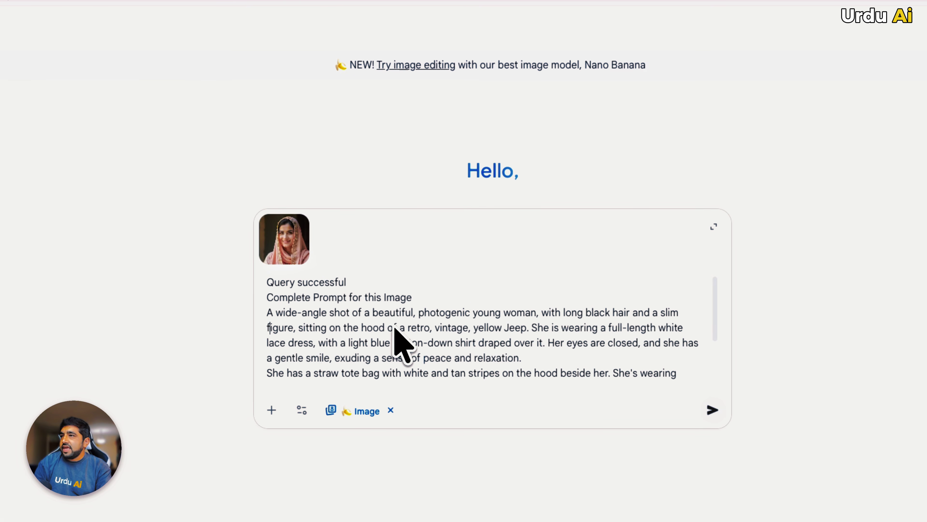
scroll(397, 328, "down", 1)
scroll(449, 329, "down", 2)
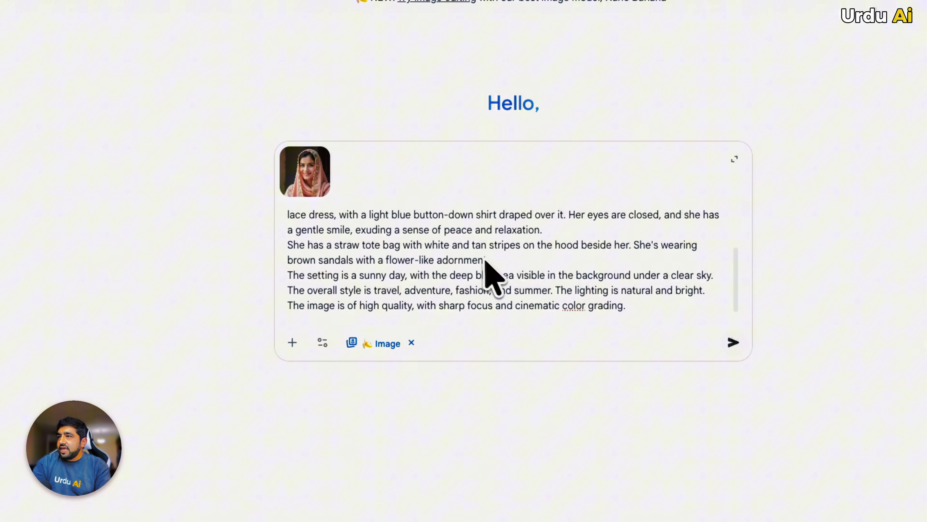
scroll(480, 267, "up", 2)
- Replace the prompt's two heading lines with "change this person to this prompt image, keep the face same." and submit it
left_click_drag(435, 230, 281, 219)
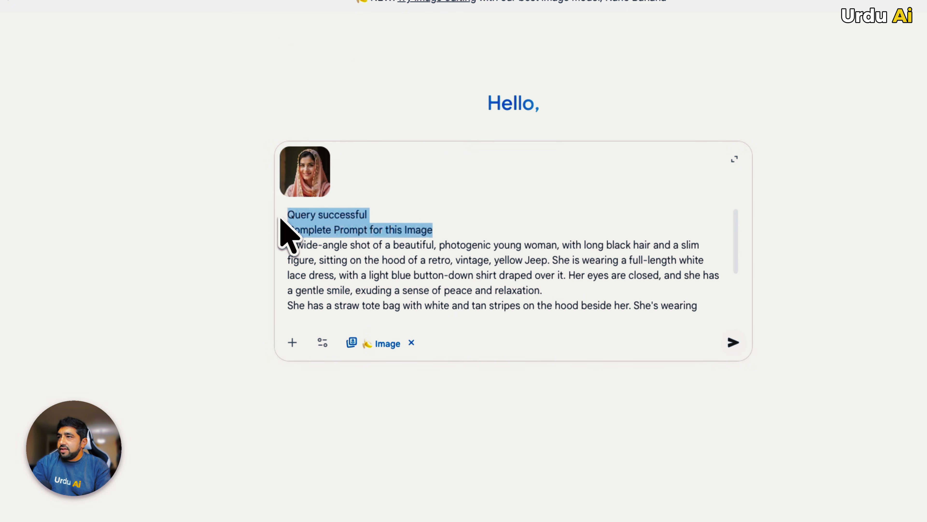
type("change this person ")
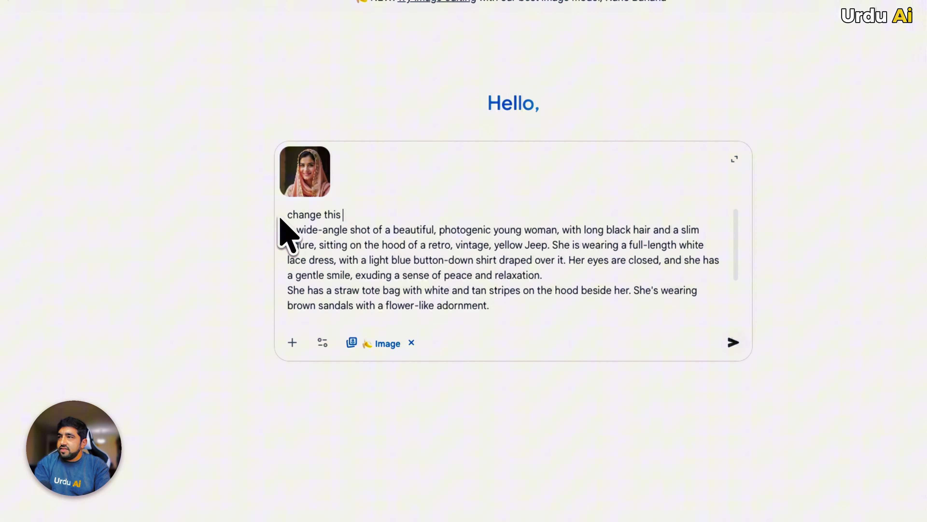
type("to this prompt ")
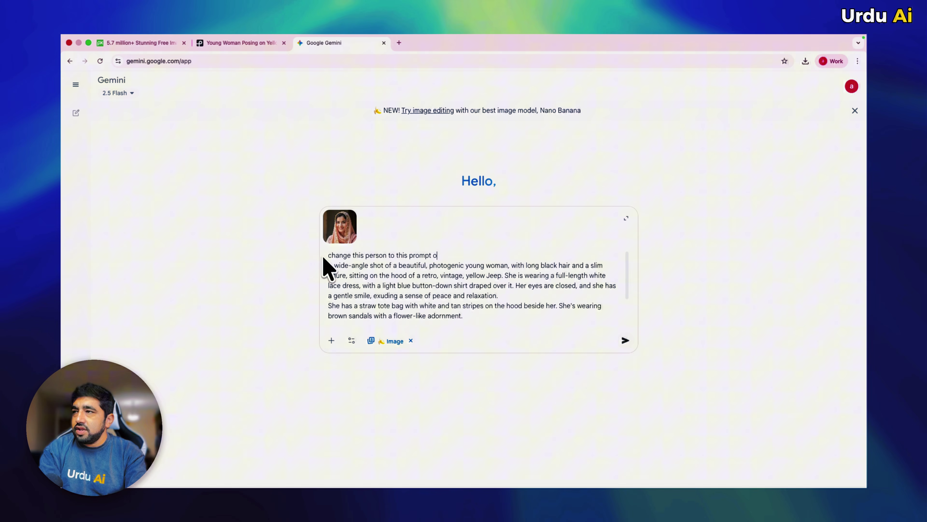
type("image, kee")
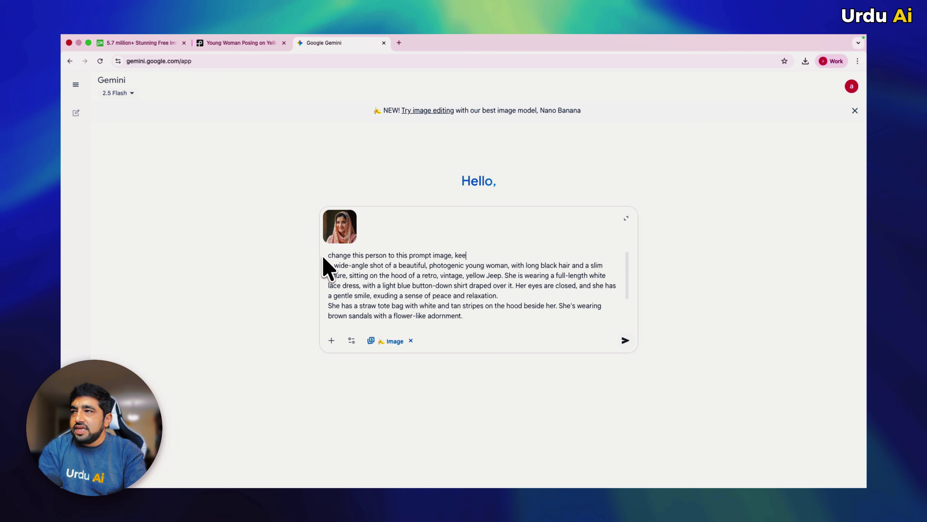
type("p the face same.")
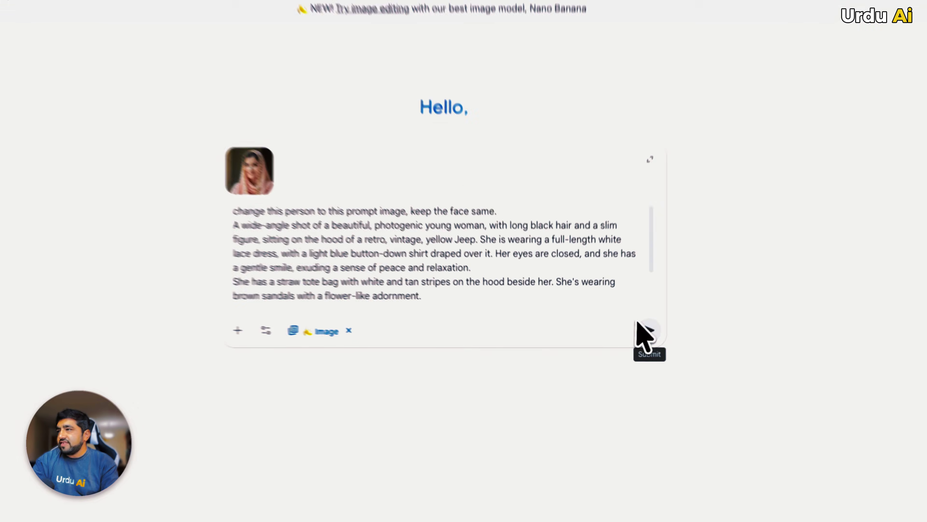
left_click(625, 340)
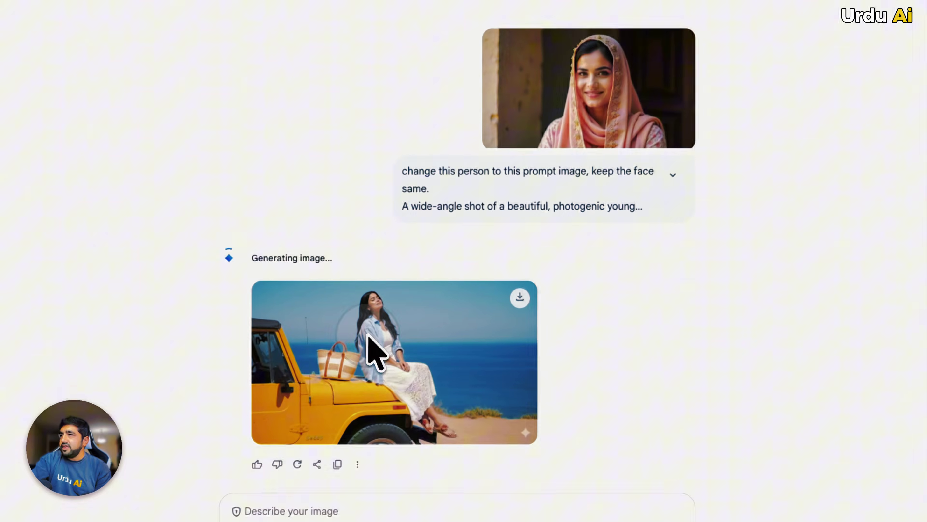
- Examine the generated jeep image and the uploaded blue and red dress photo at full size, closing the enlarged dress view
left_click(424, 328)
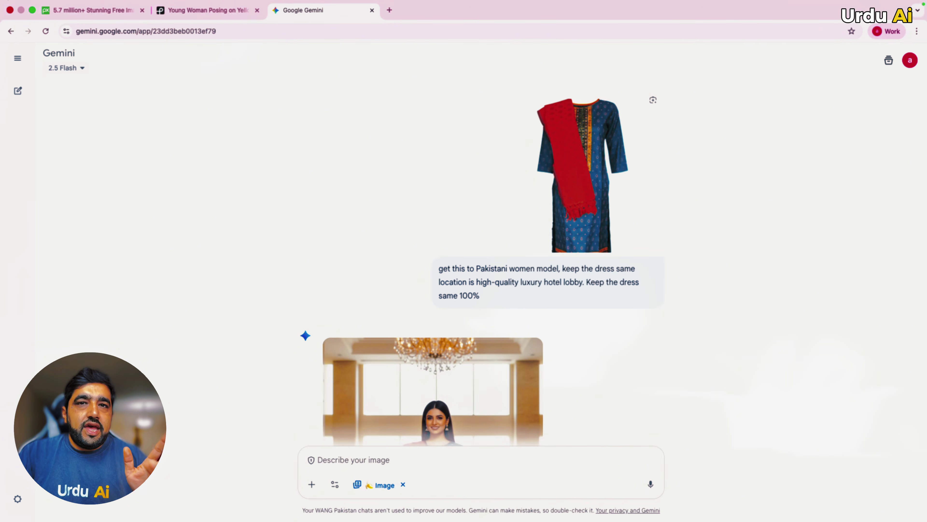
left_click(582, 175)
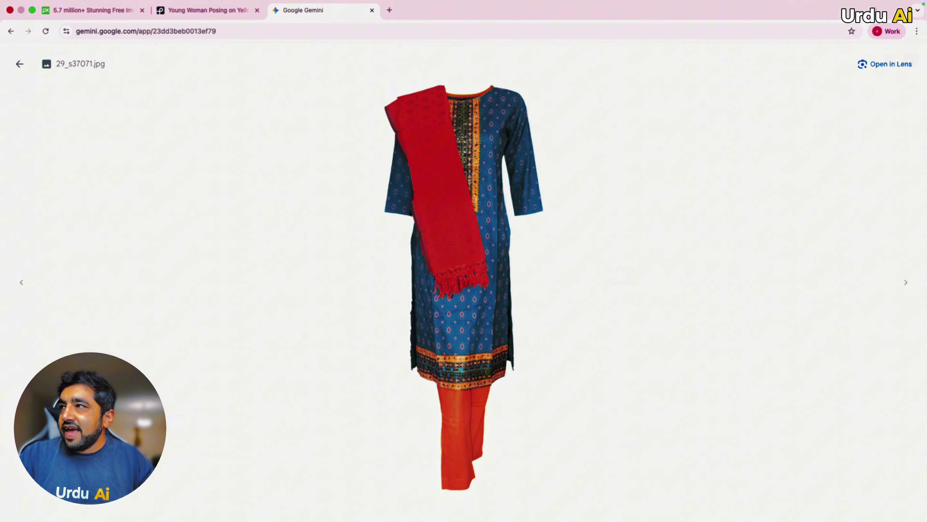
key("Escape")
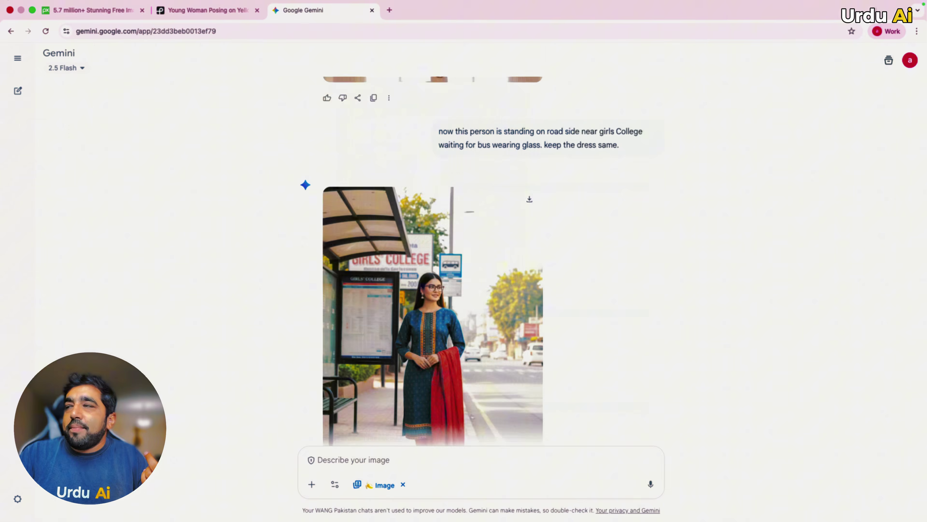
- Review the dress chat from the uploaded photo through the hotel lobby, bus stop and classroom images
scroll(482, 256, "up", 15)
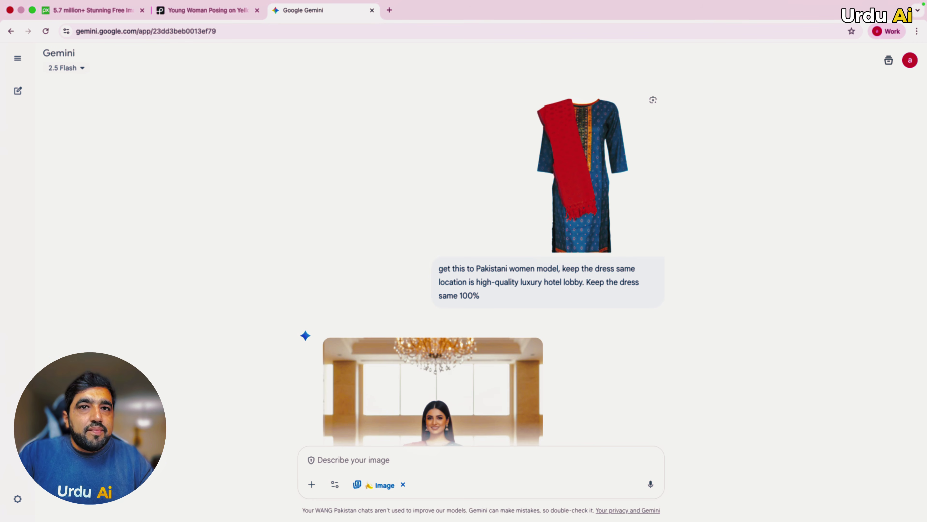
scroll(474, 256, "down", 5)
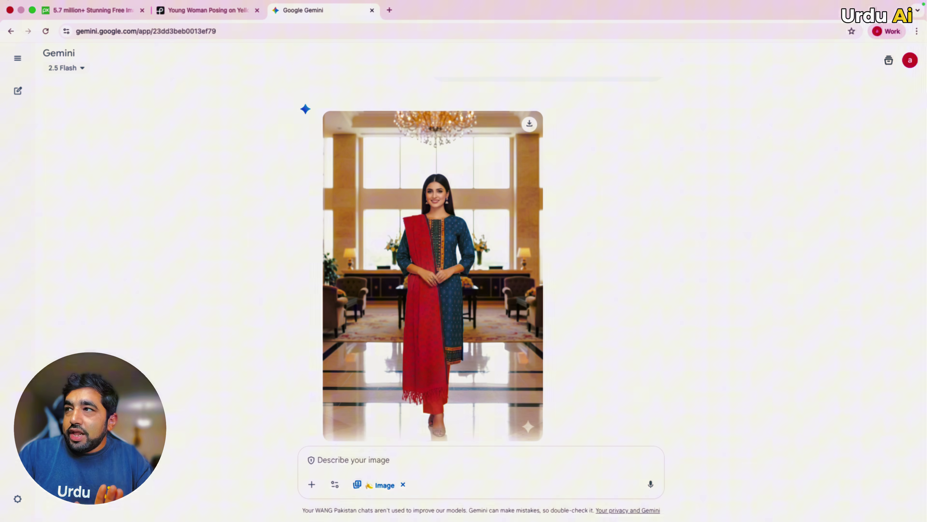
scroll(433, 256, "down", 7)
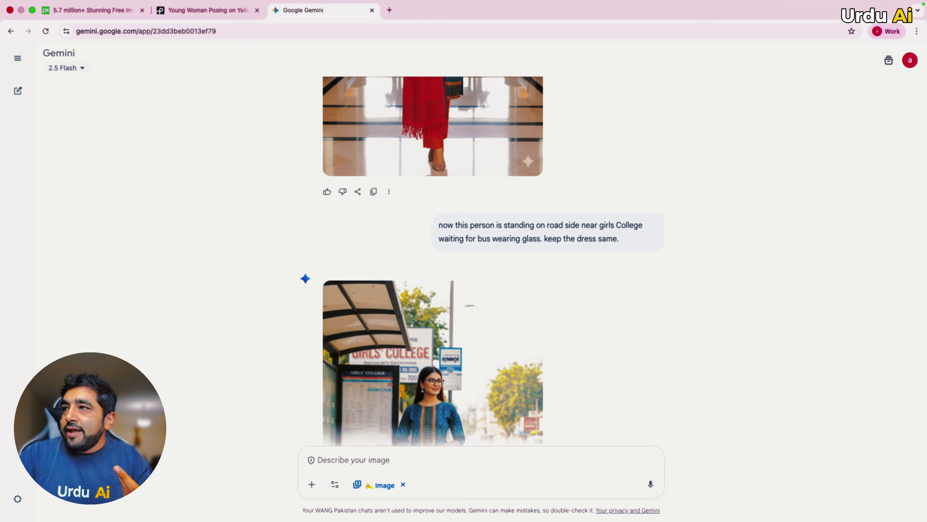
scroll(432, 255, "down", 2)
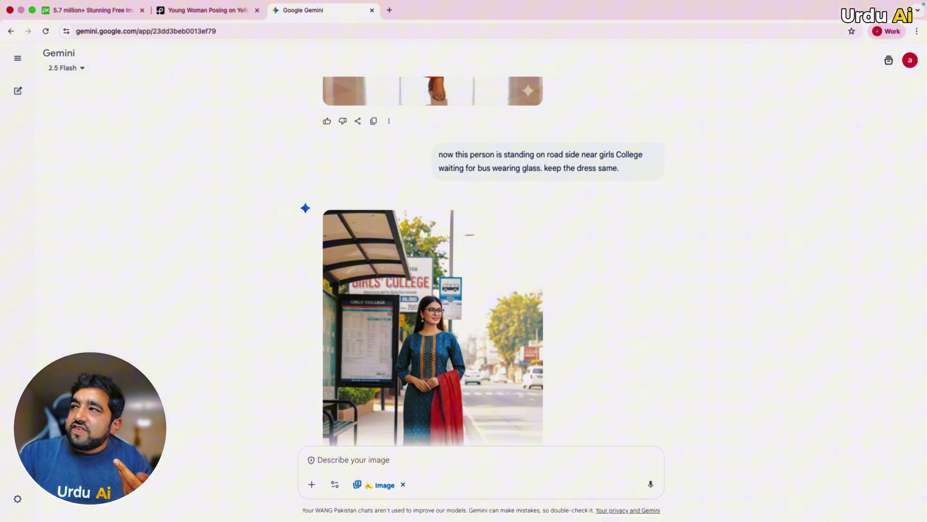
scroll(433, 256, "down", 20)
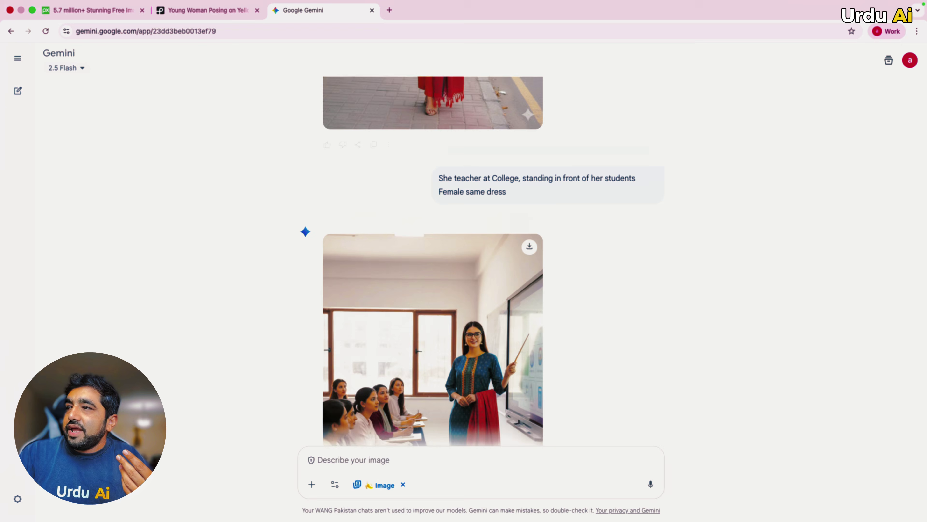
scroll(432, 256, "down", 6)
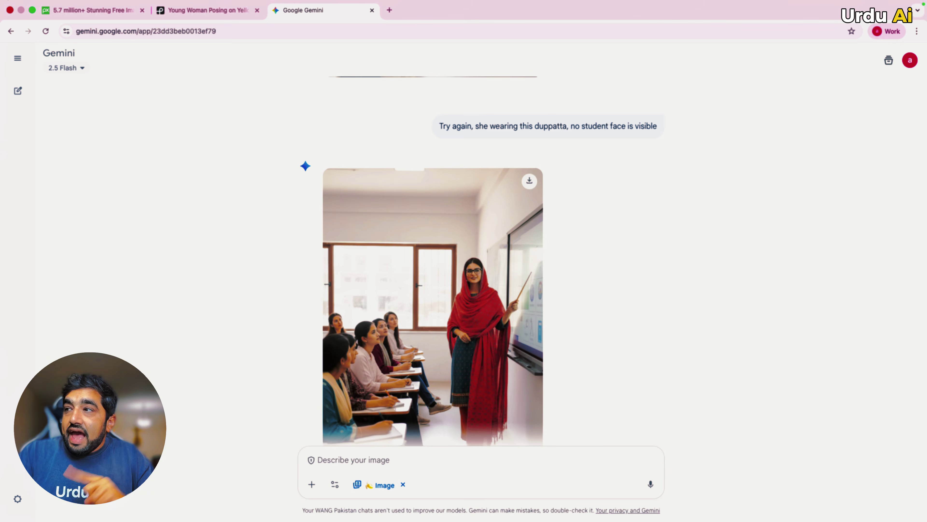
scroll(432, 256, "down", 3)
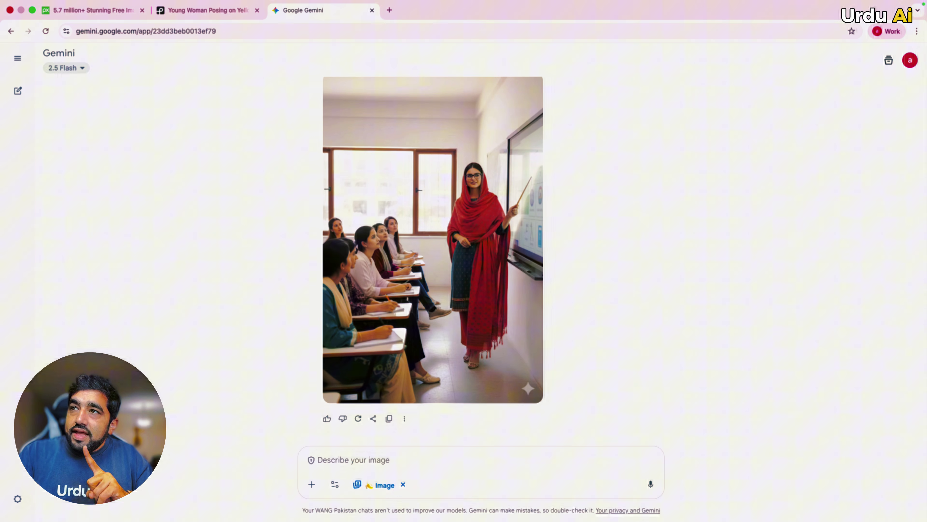
scroll(433, 256, "up", 4)
- Find the earlier chat with the woman on the yellow jeep among the recent chats and copy its full prompt text
left_click(17, 59)
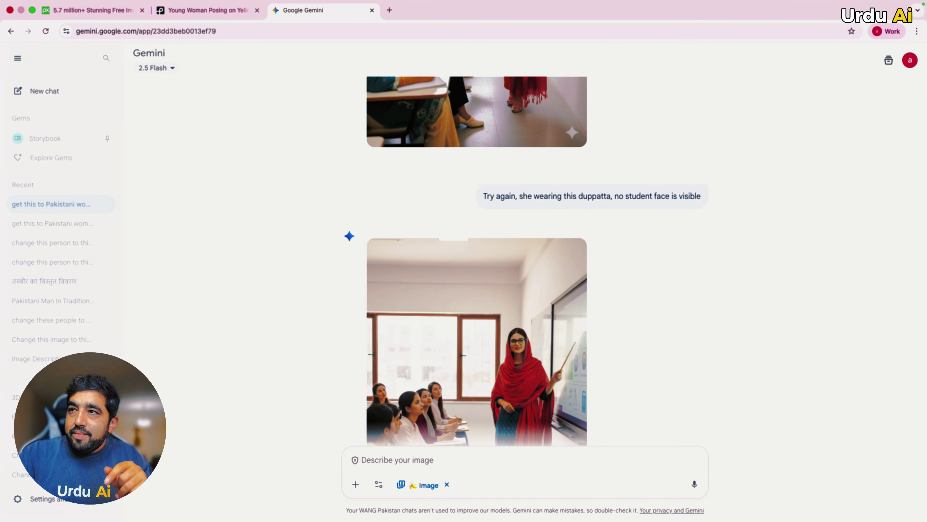
left_click(57, 223)
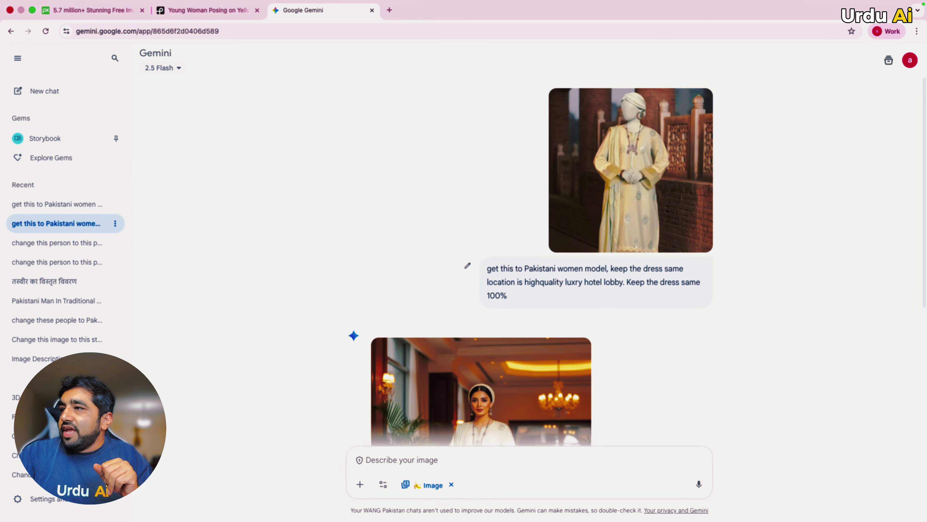
left_click(57, 242)
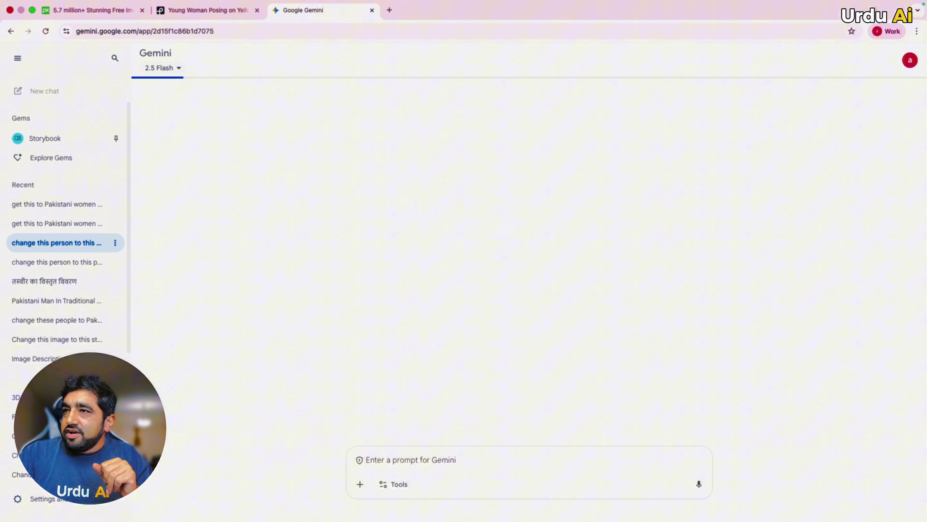
scroll(530, 263, "up", 10)
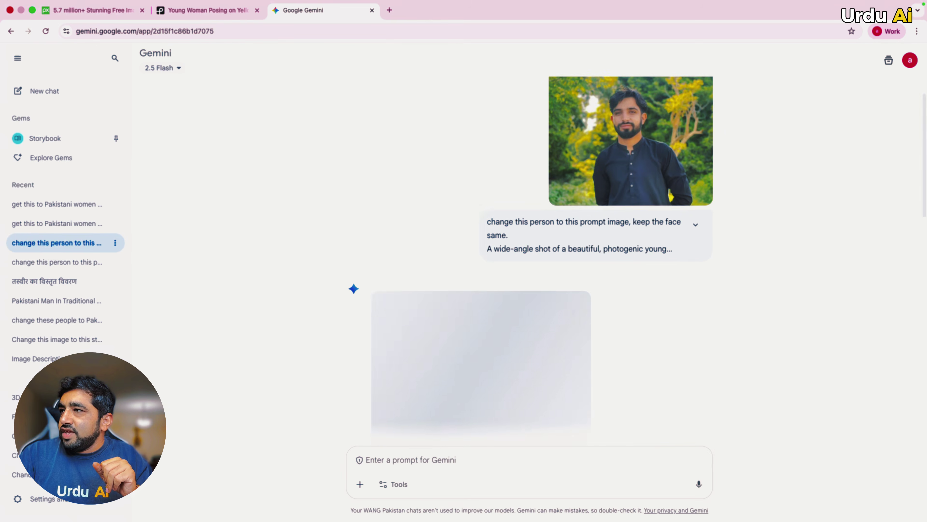
left_click(57, 262)
left_click_drag(488, 198, 632, 150)
scroll(620, 292, "down", 7)
right_click(634, 138)
left_click(646, 163)
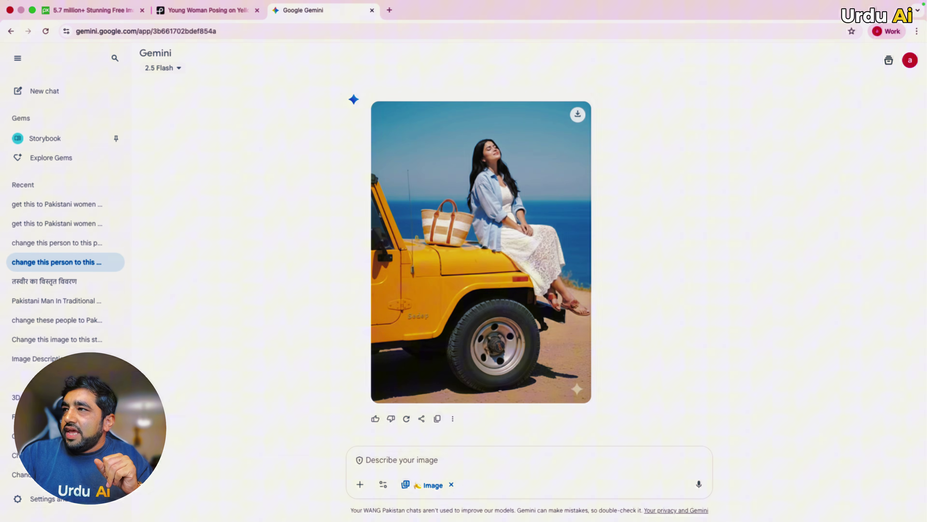
- Return to the blue and red dress chat, paste the copied jeep prompt into a new message and attach the chat's original dress photo
left_click(66, 204)
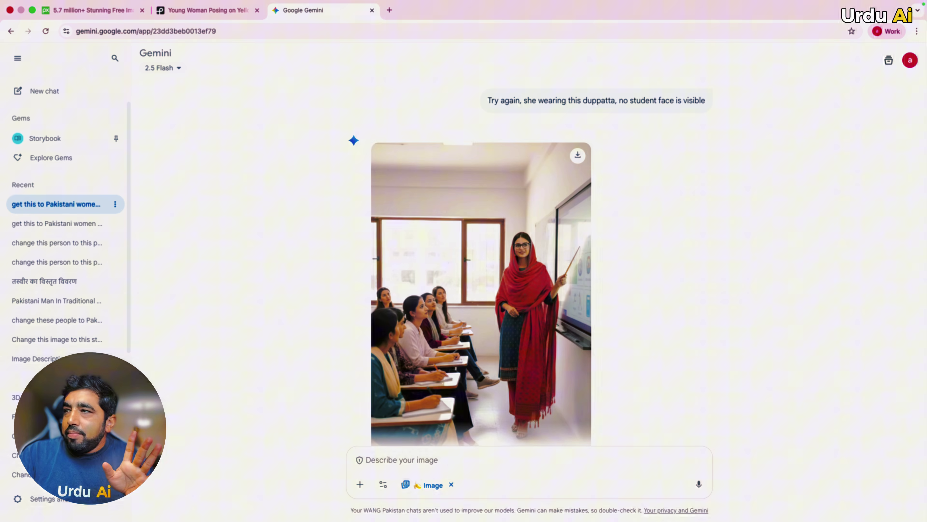
right_click(435, 461)
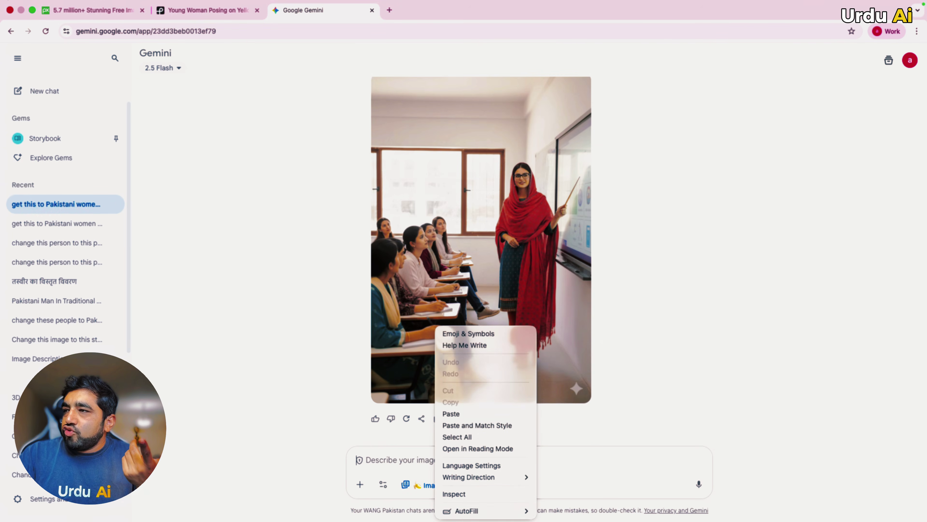
left_click(475, 413)
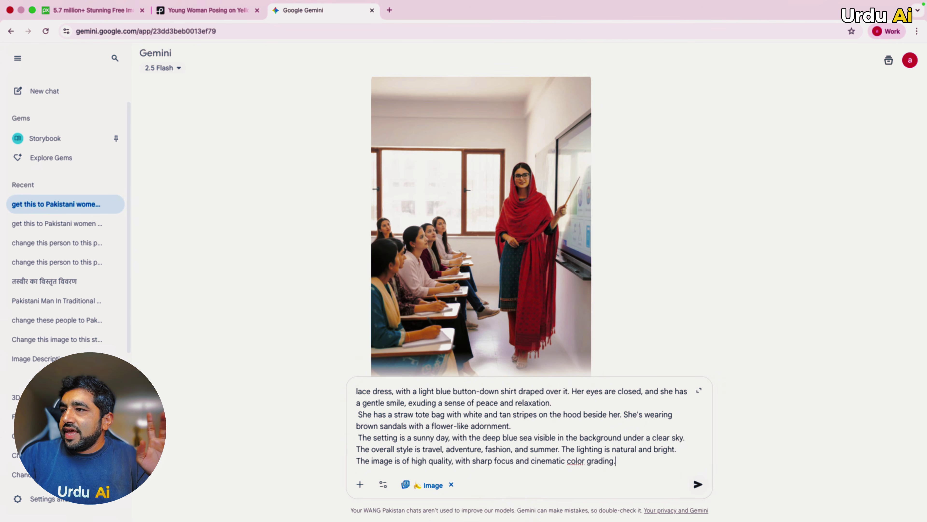
scroll(481, 227, "up", 1)
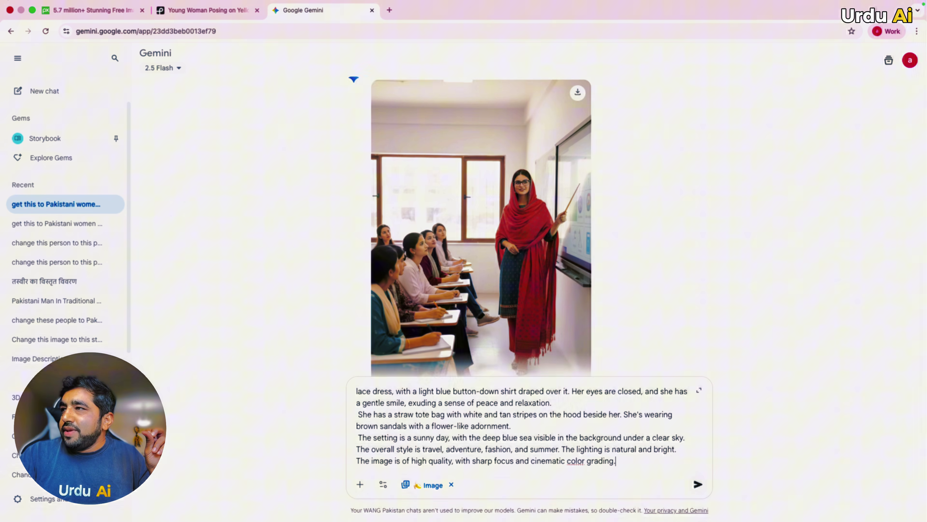
scroll(481, 227, "down", 3)
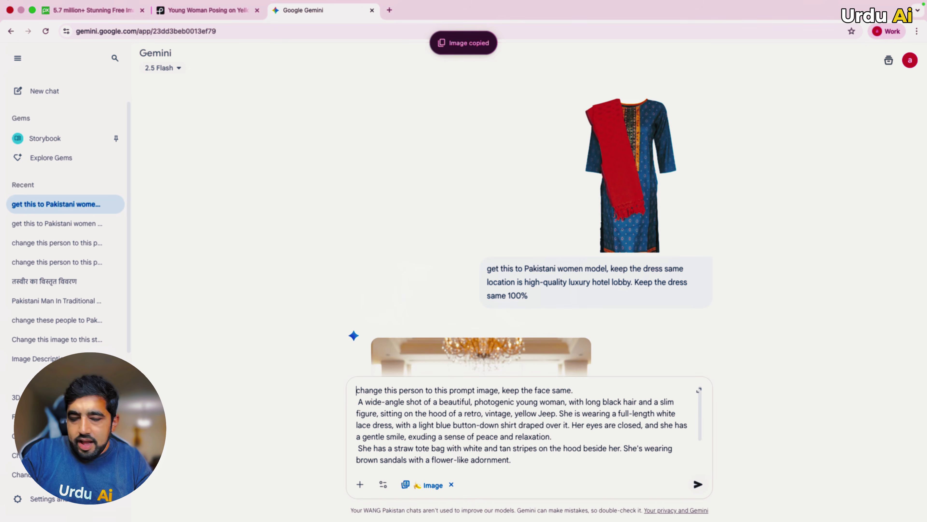
key("super+v")
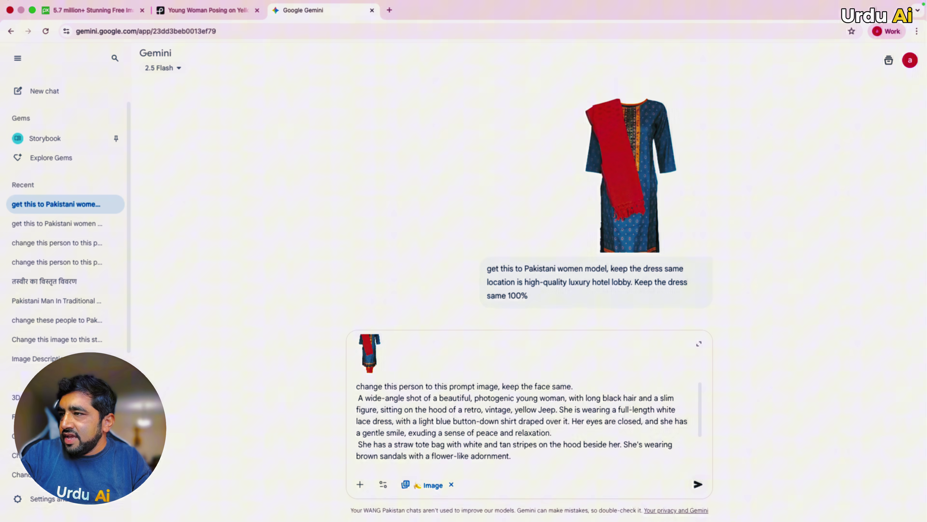
- Set the prompt's first line apart from the description, replace it with "Put this dress in this prompt:" and submit the message
key("shift+Return")
key("shift+Return")
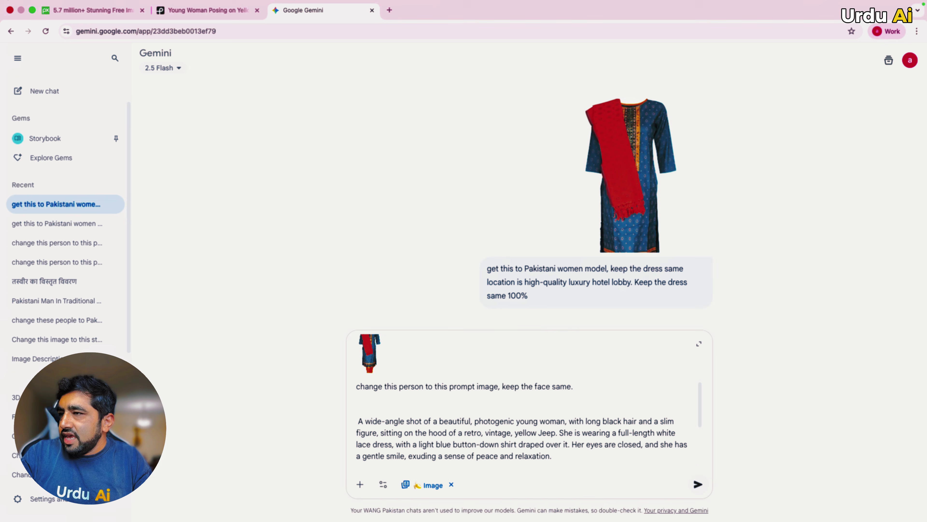
key("super+shift+Left")
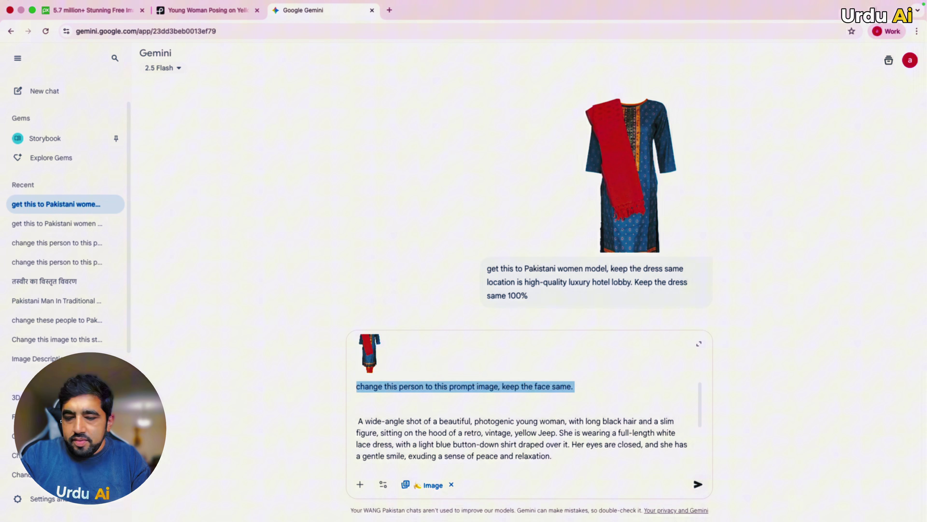
type("Put this dres")
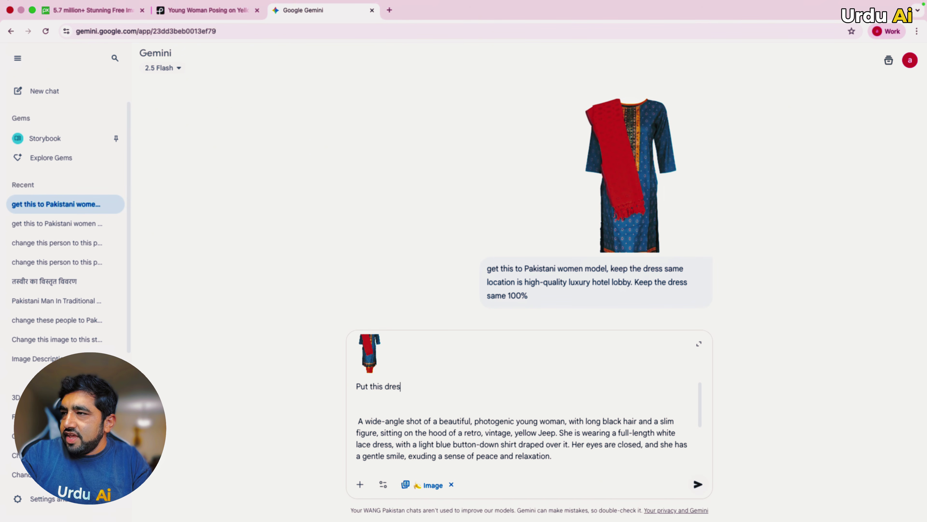
type("s in this prompt:")
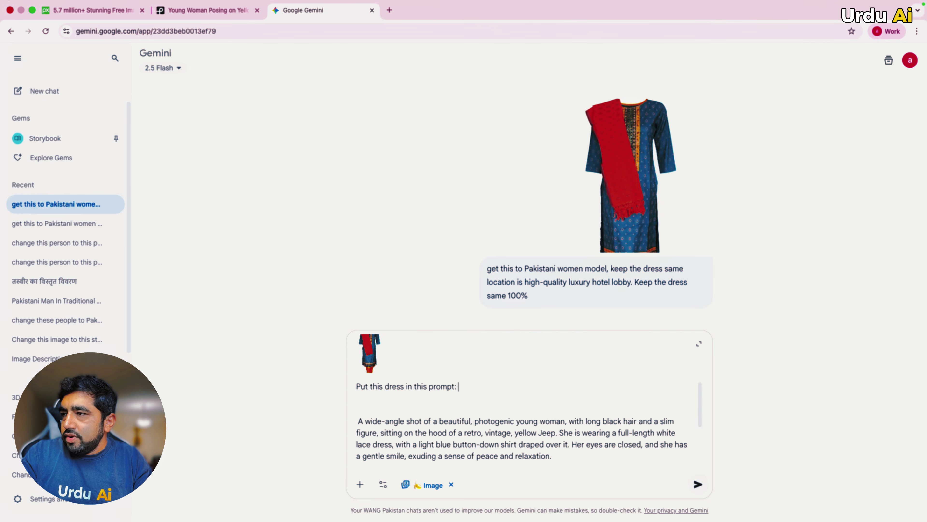
key("Return")
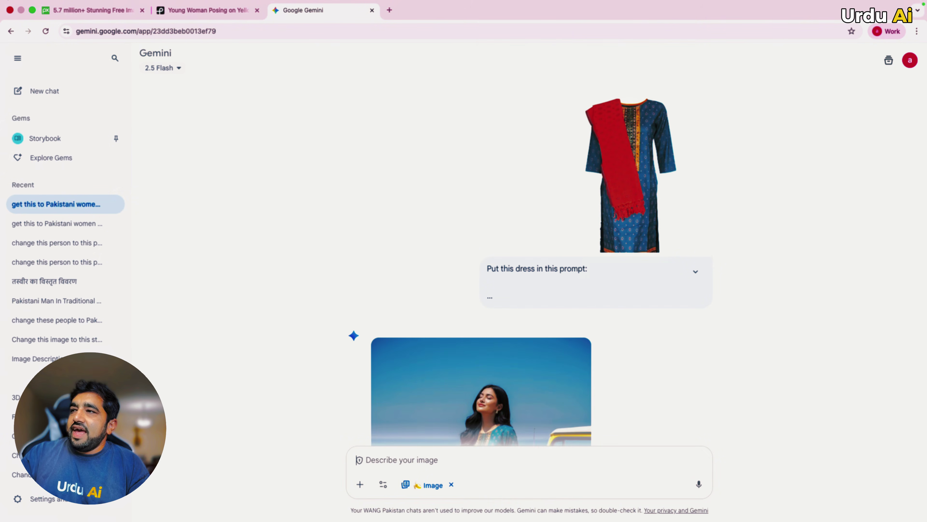
- Compare the generated jeep image with the uploaded dress photo and open the generated image at full size
scroll(511, 292, "down", 7)
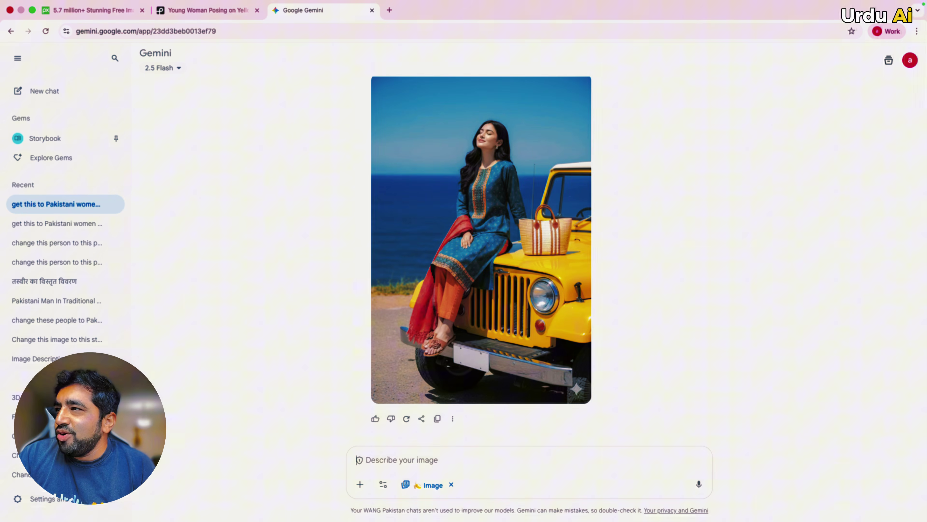
scroll(511, 255, "up", 3)
scroll(481, 256, "up", 2)
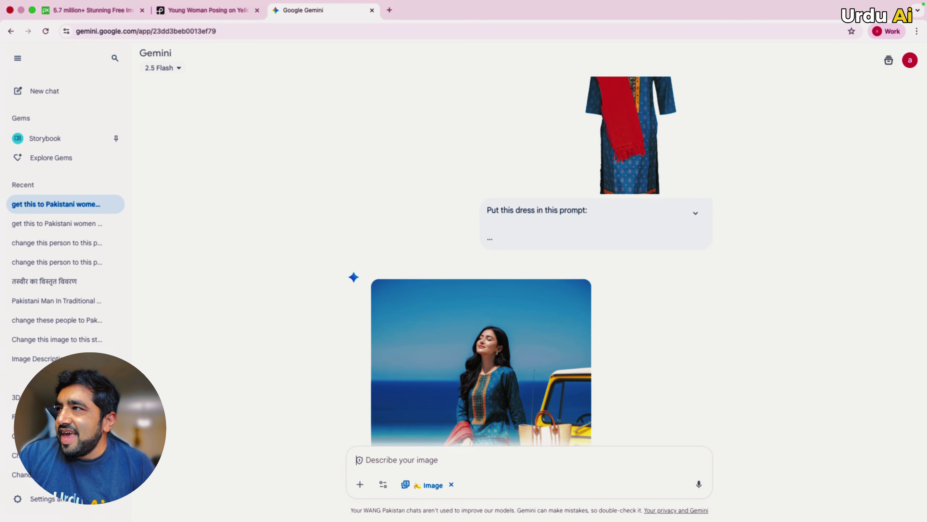
scroll(481, 256, "down", 6)
left_click(481, 252)
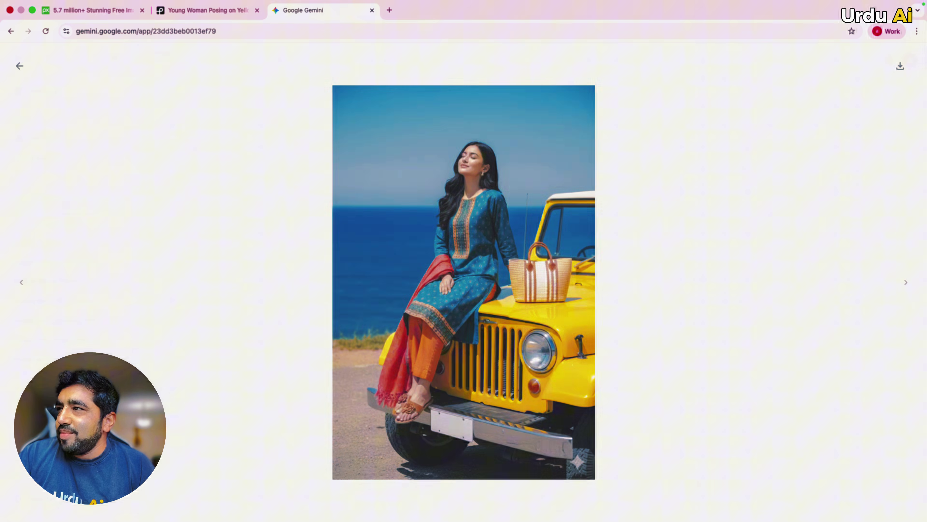